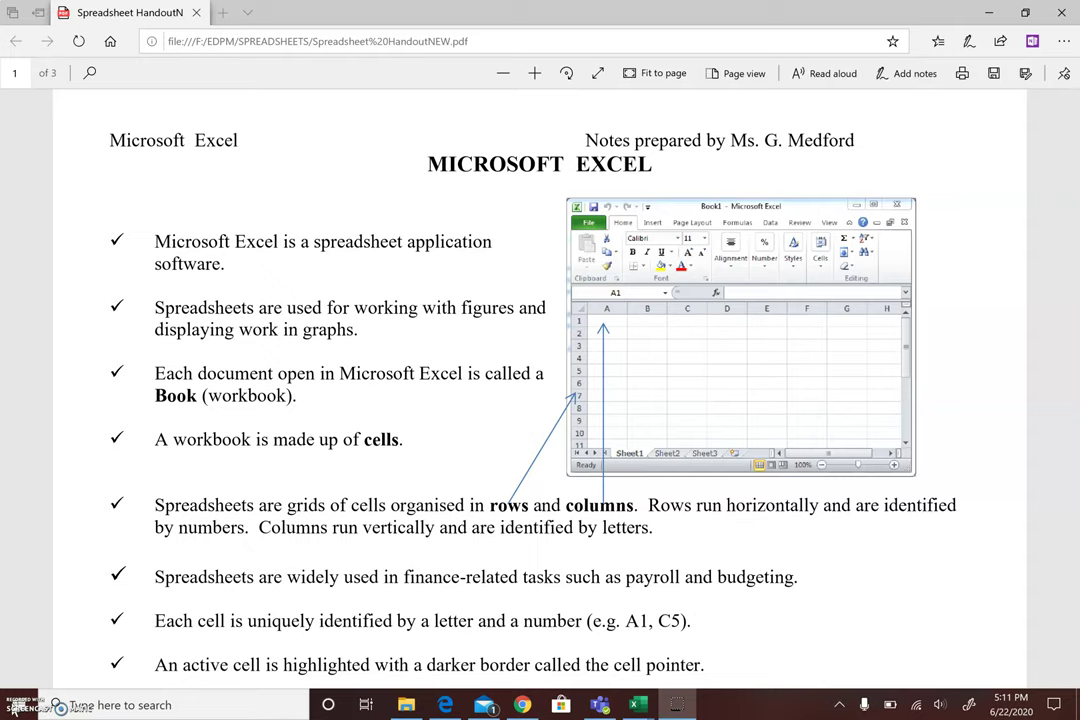
Step: Turn on note-taking in the PDF, circle the Book1 title in red pen and outline cell B3 in the Excel picture
key(ctrl+shift+m)
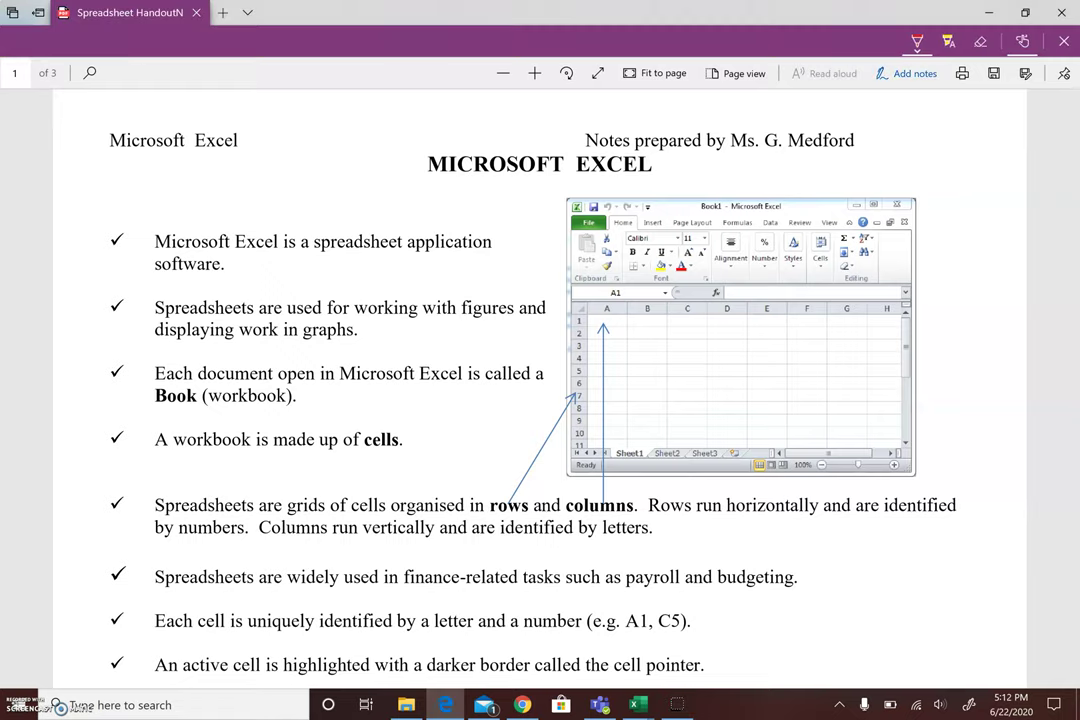
drag(724, 188, 727, 207)
mouse_move(670, 337)
mouse_down()
mouse_move(629, 338)
mouse_move(628, 350)
mouse_move(672, 342)
mouse_up()
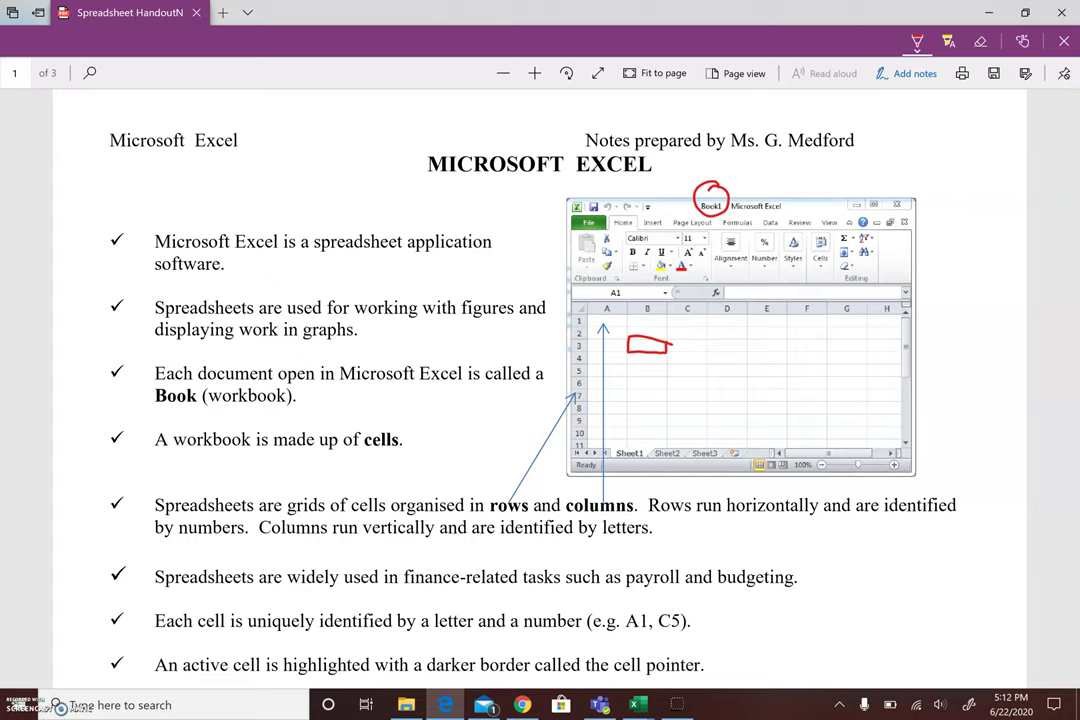
Step: Draw a horizontal double-headed arrow along the rows and a vertical one down column G in the Excel picture
mouse_move(803, 408)
mouse_down()
mouse_move(697, 408)
mouse_move(709, 414)
mouse_up()
drag(792, 399, 795, 415)
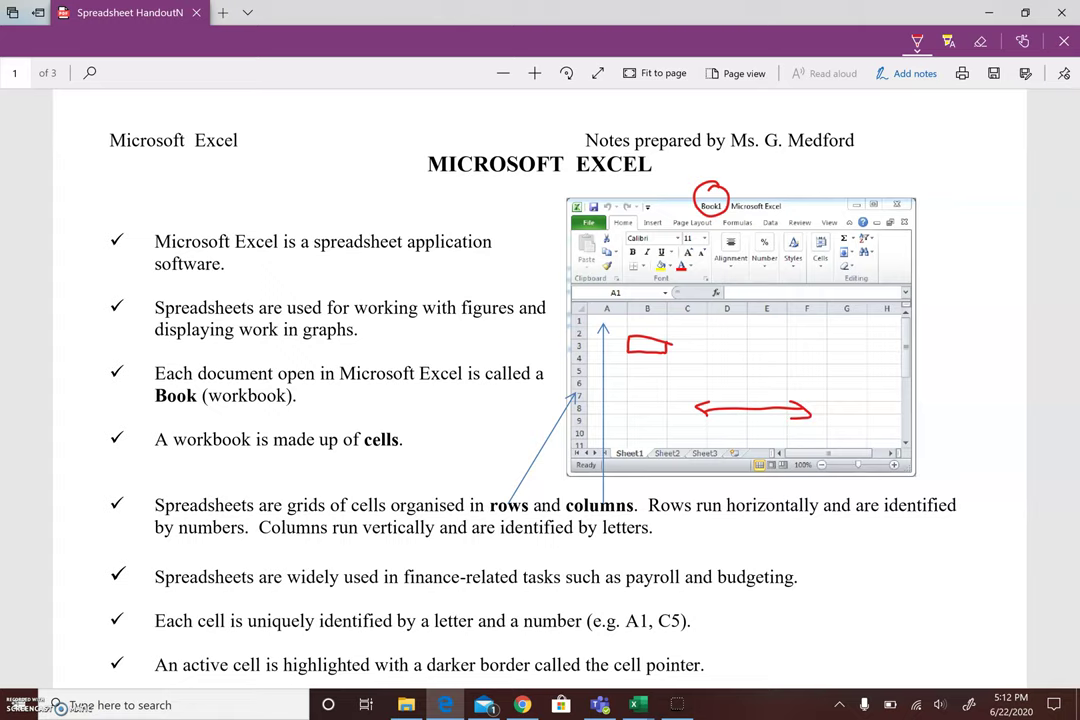
mouse_move(844, 341)
mouse_down()
mouse_move(852, 419)
mouse_move(860, 406)
mouse_move(845, 336)
mouse_move(853, 352)
mouse_up()
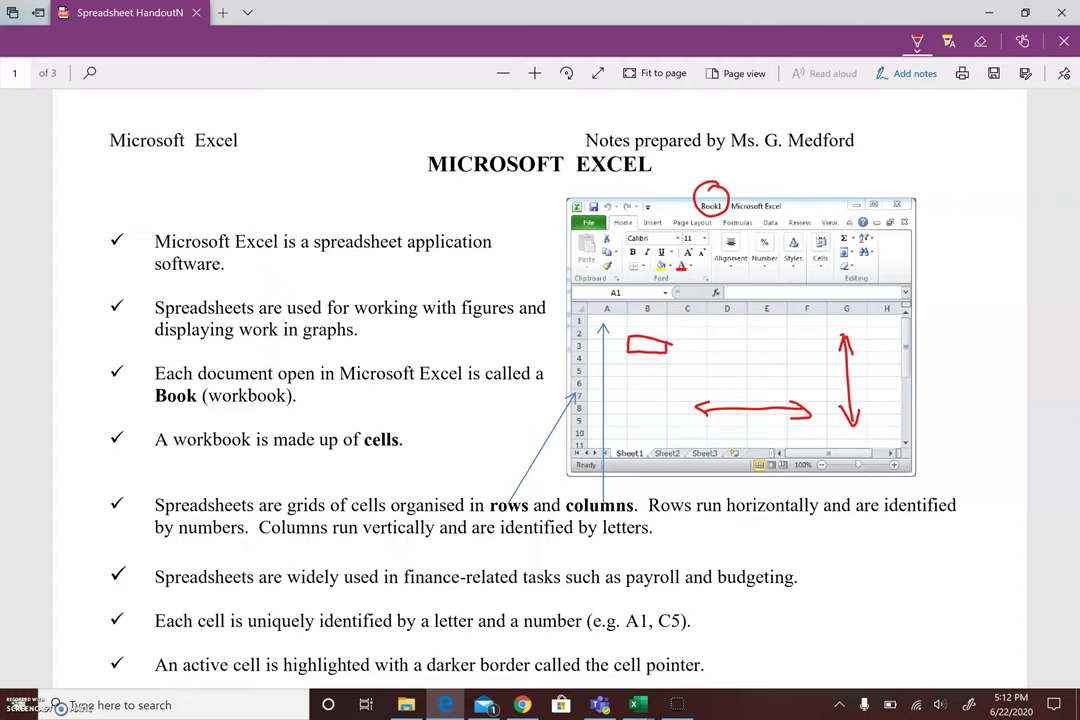
Step: Circle row numbers 1 to 3 and column letters A to C in the picture, and leave note-taking mode
drag(588, 313, 584, 341)
mouse_move(612, 300)
mouse_down()
mouse_move(641, 313)
mouse_move(680, 301)
mouse_up()
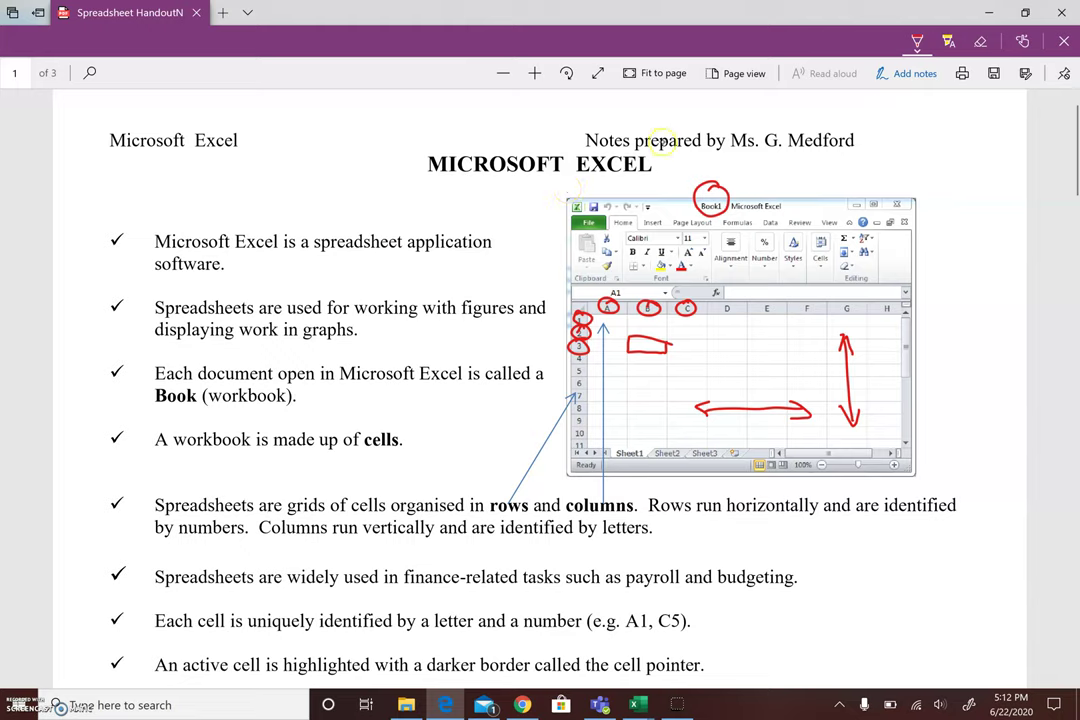
click(912, 73)
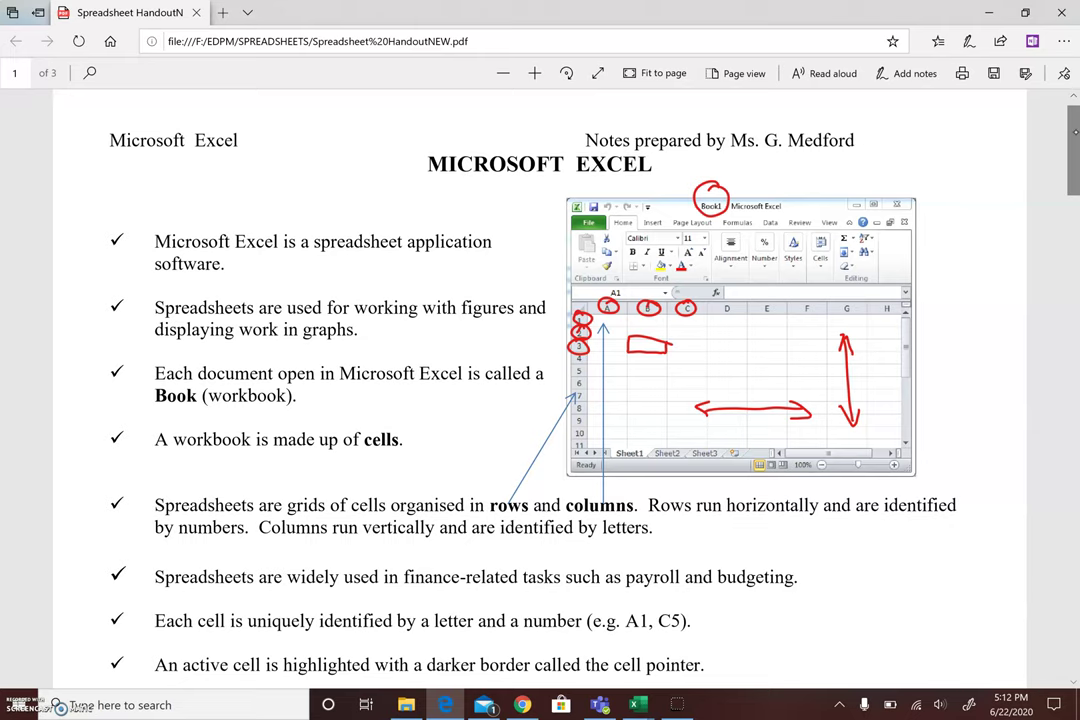
Step: Read through the handout's spreadsheet notes down to the table of common Excel functions
scroll(1075, 131, down, 3)
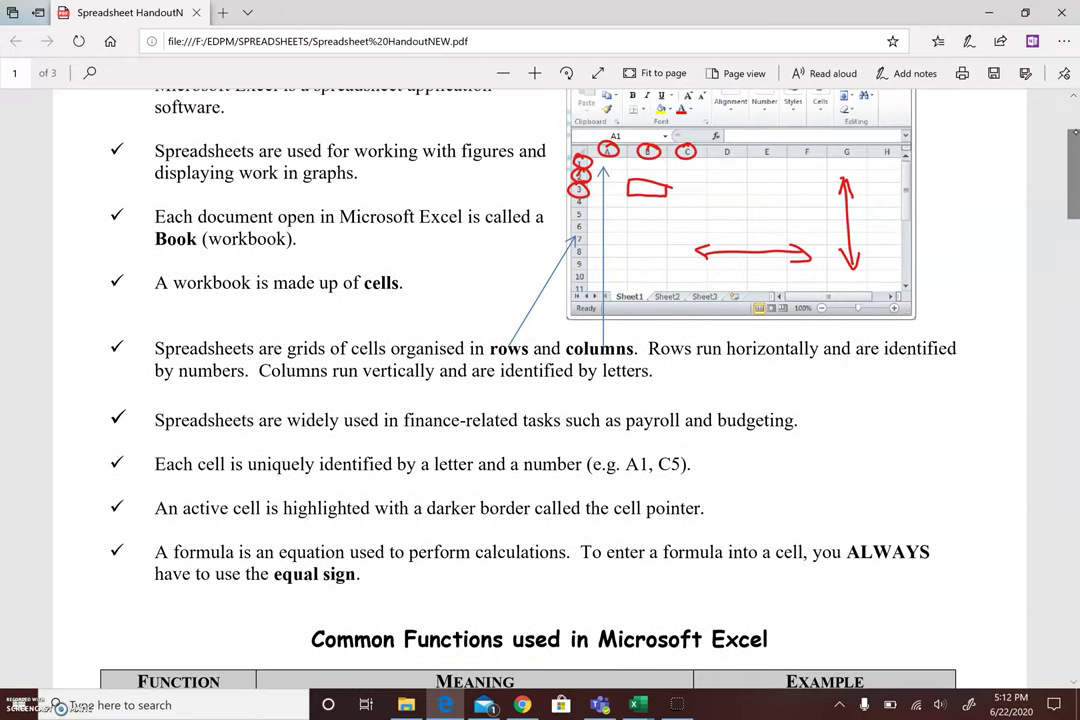
scroll(1075, 131, up, 1)
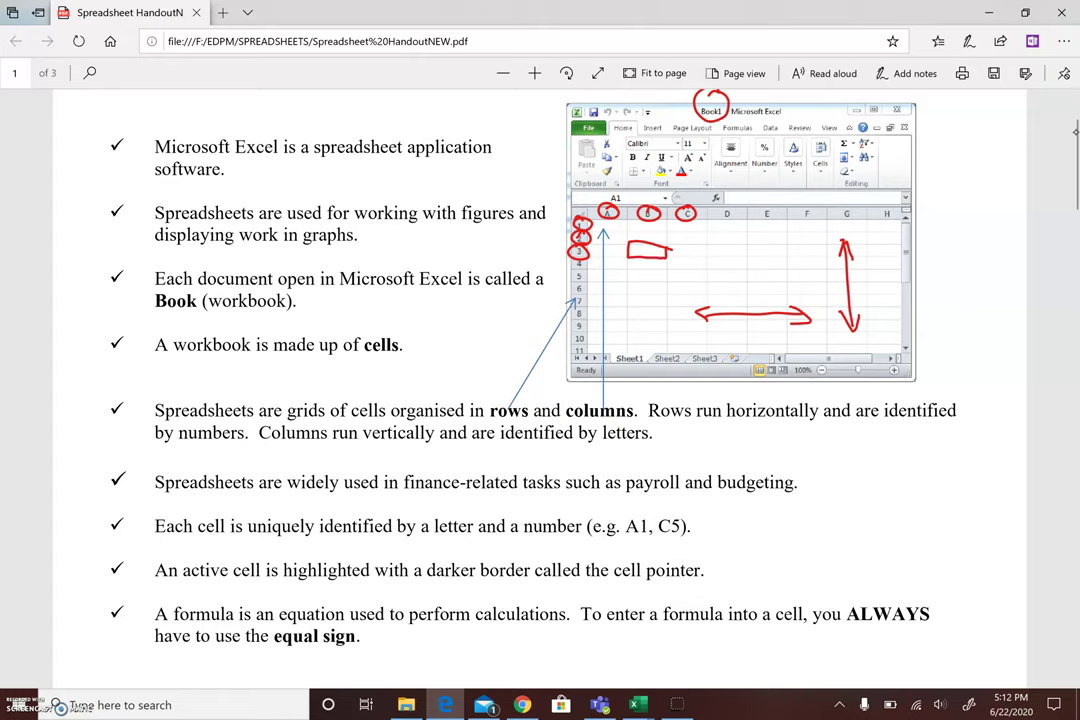
scroll(540, 400, down, 5)
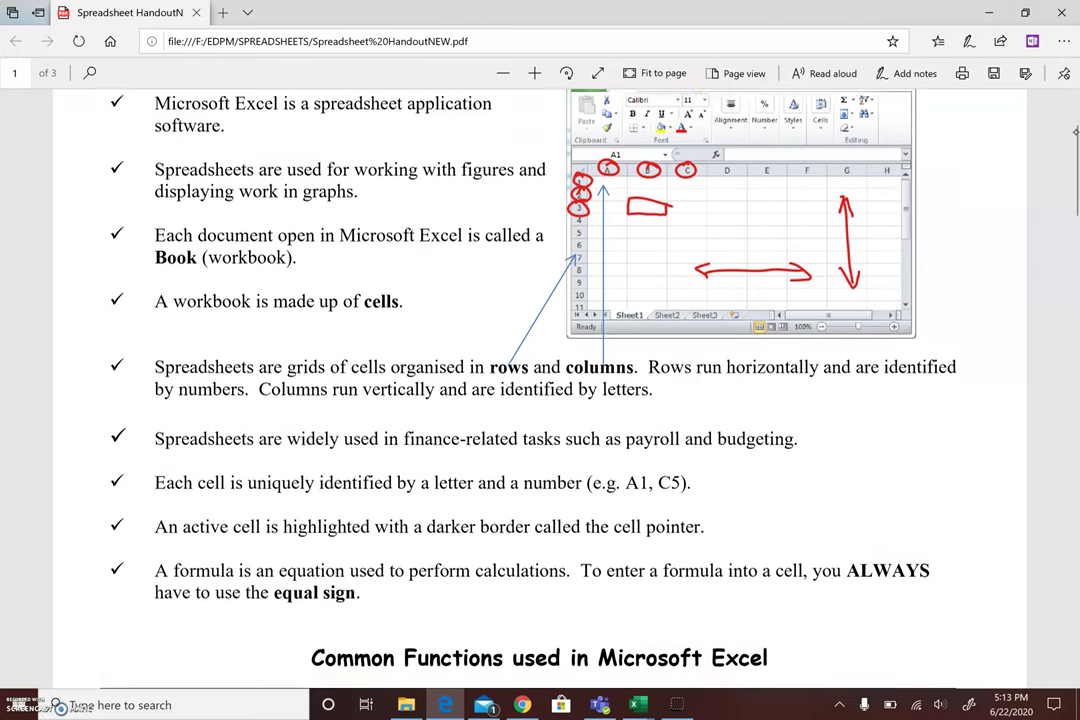
scroll(540, 400, down, 1)
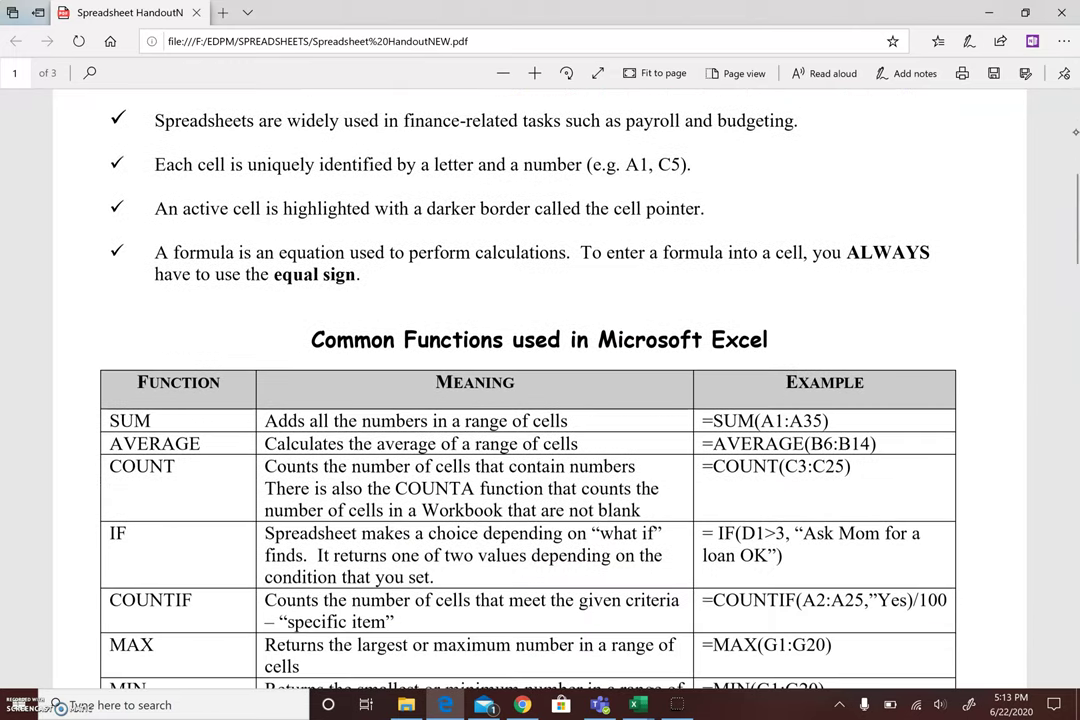
scroll(540, 400, down, 2)
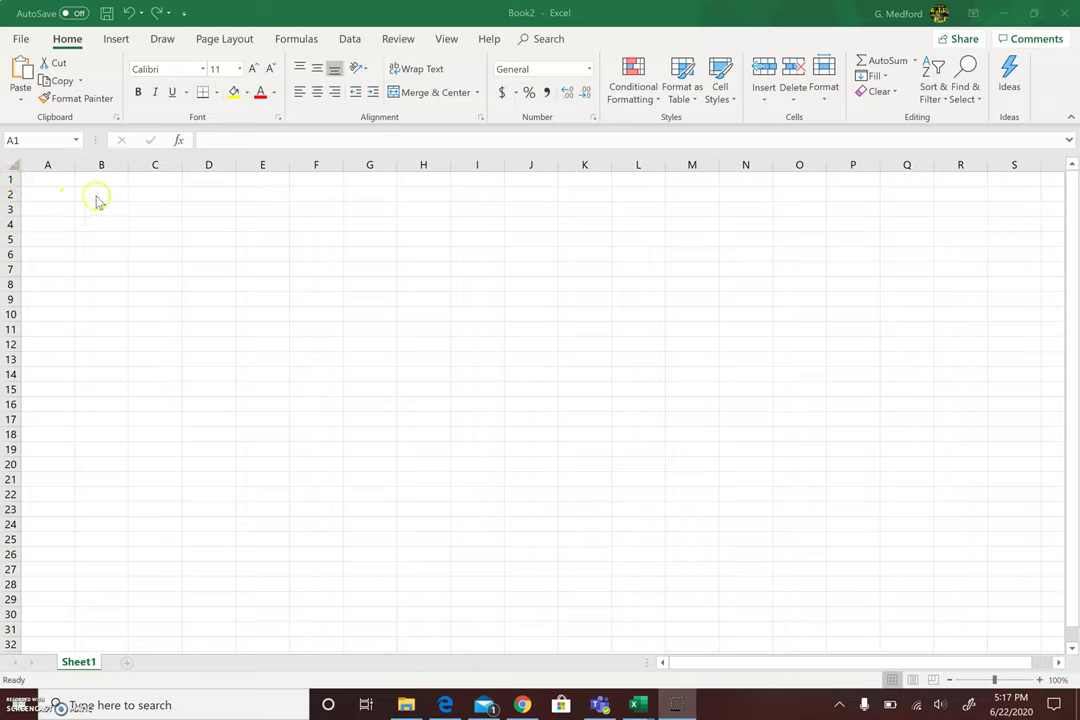
Step: Switch to the blank Excel workbook and select cells A1, B3 and D7 in turn to view their cell references
click(40, 182)
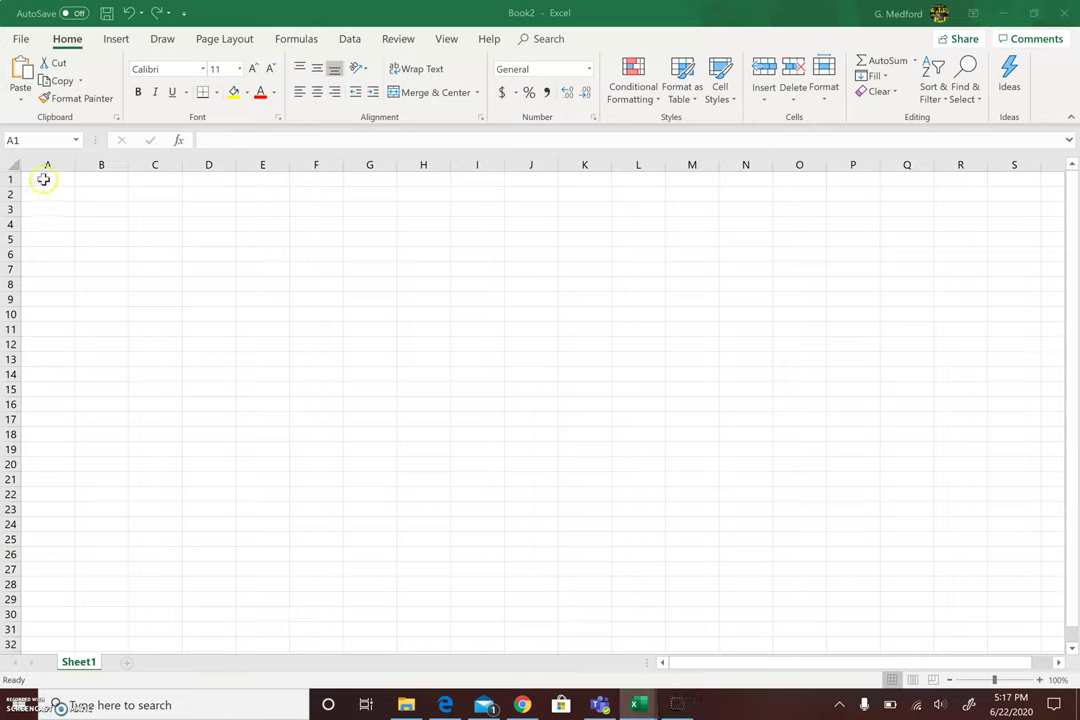
click(44, 179)
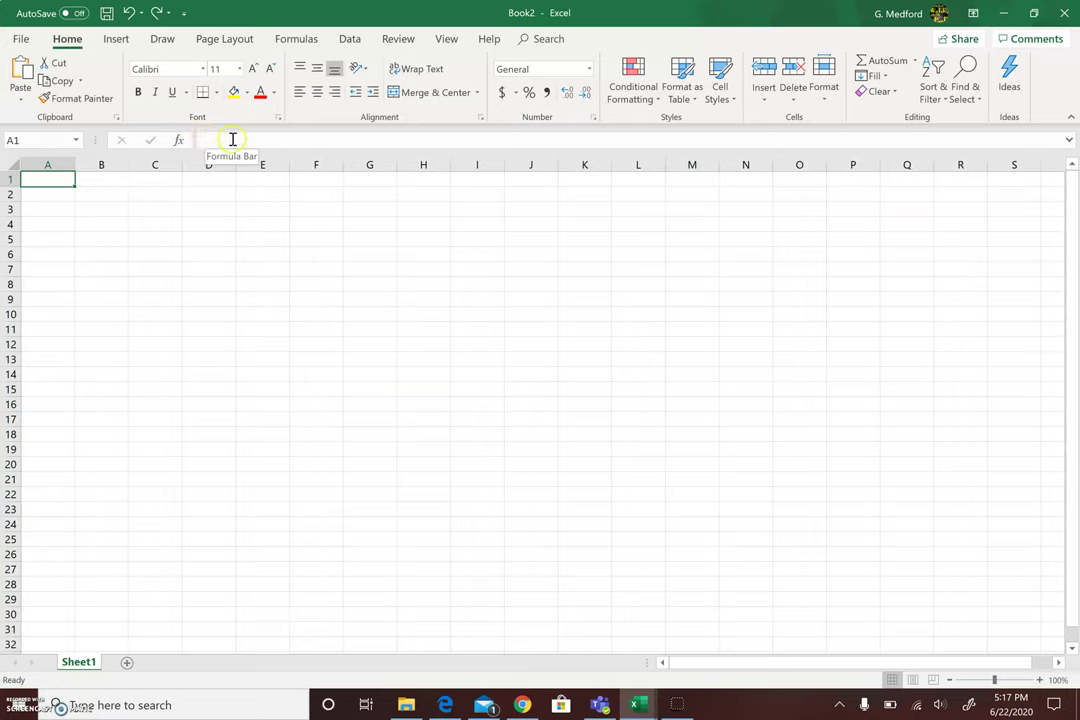
click(93, 211)
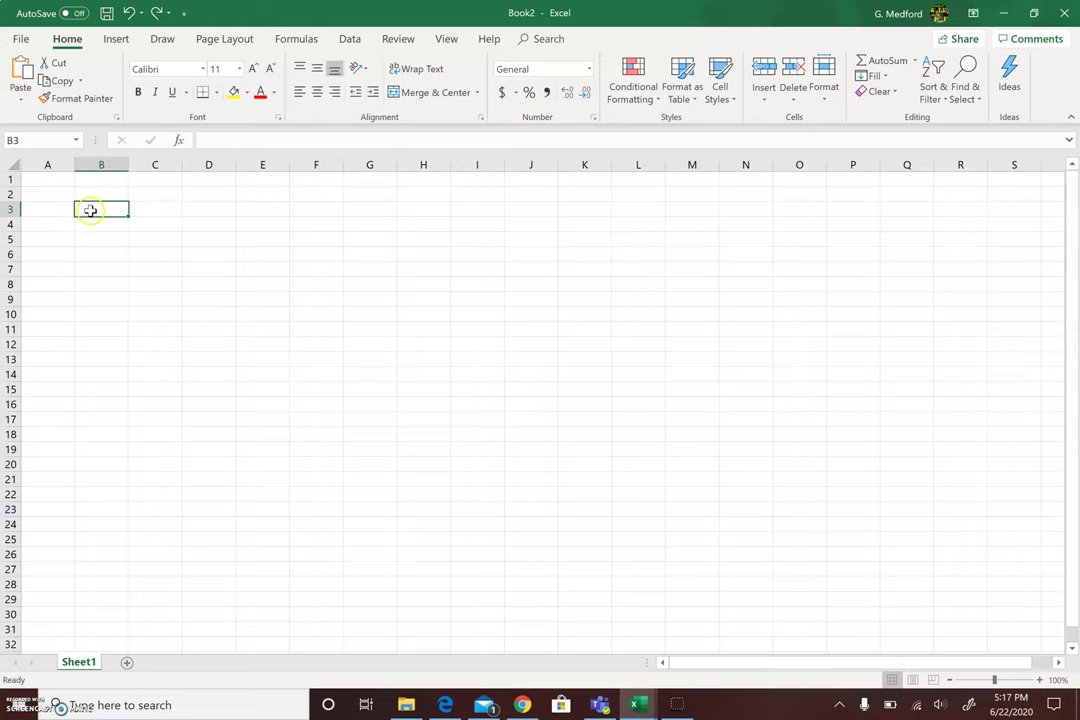
click(205, 268)
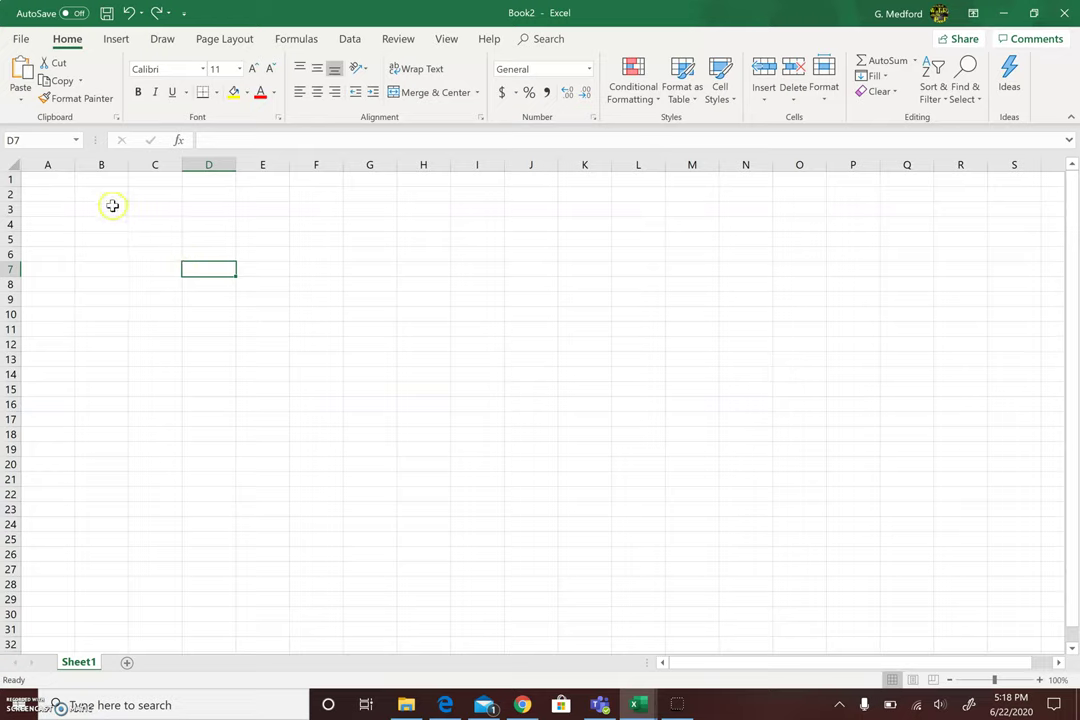
Step: Select each cell across row 1 from A1 to F1 to view how the cell pointer moves along a row
click(64, 178)
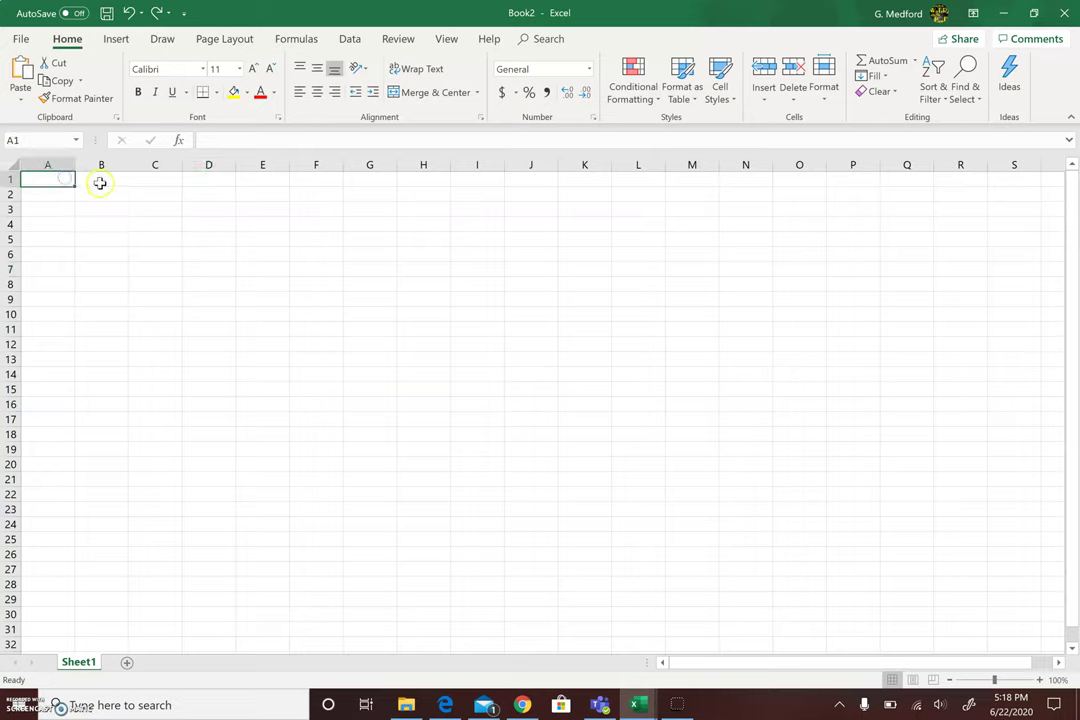
click(99, 181)
click(157, 179)
click(209, 178)
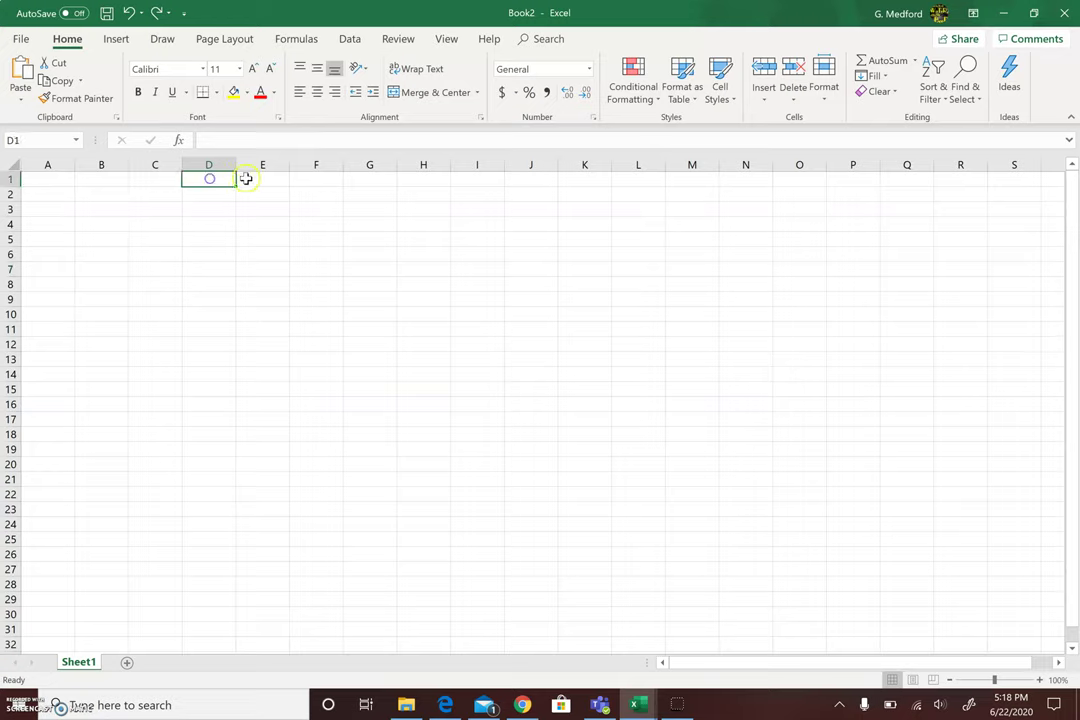
click(258, 178)
click(309, 181)
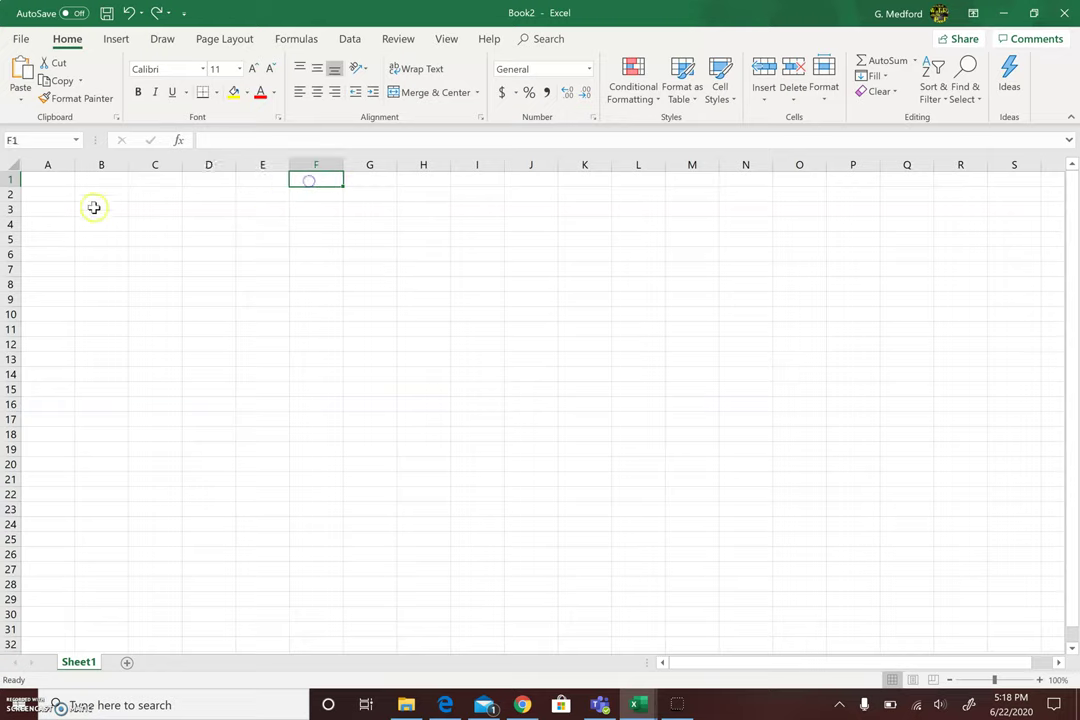
Step: Select cells A2, A4 and A6 down column A, and continue across row 6 to D6
click(43, 196)
click(43, 224)
click(37, 254)
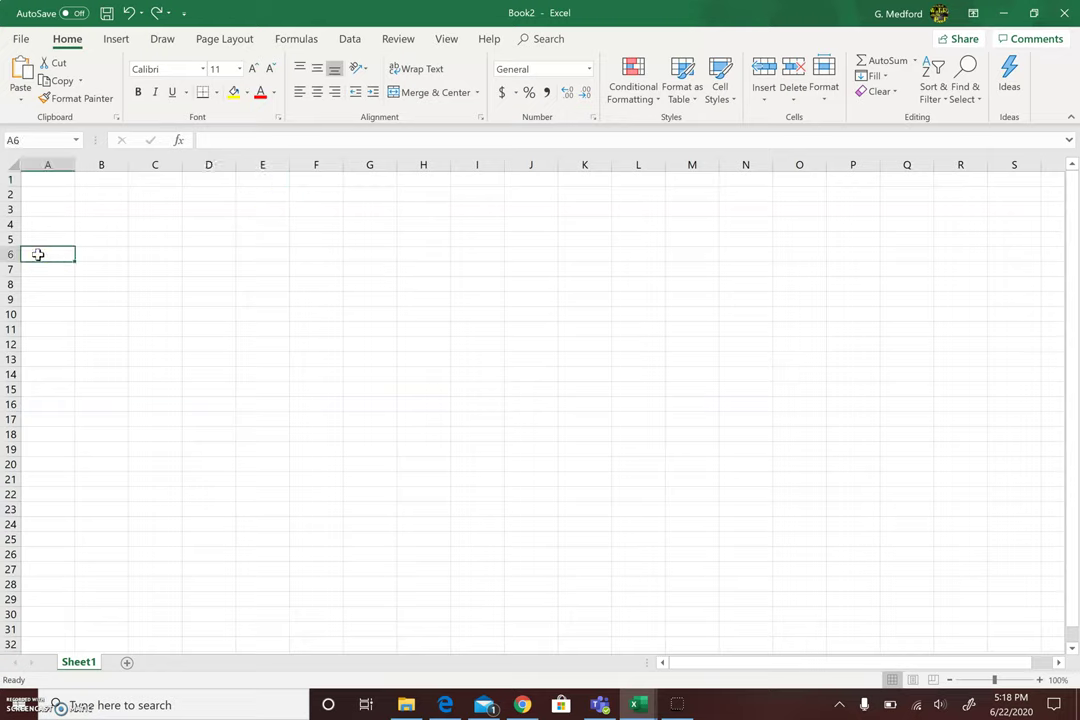
click(113, 253)
click(137, 257)
click(198, 252)
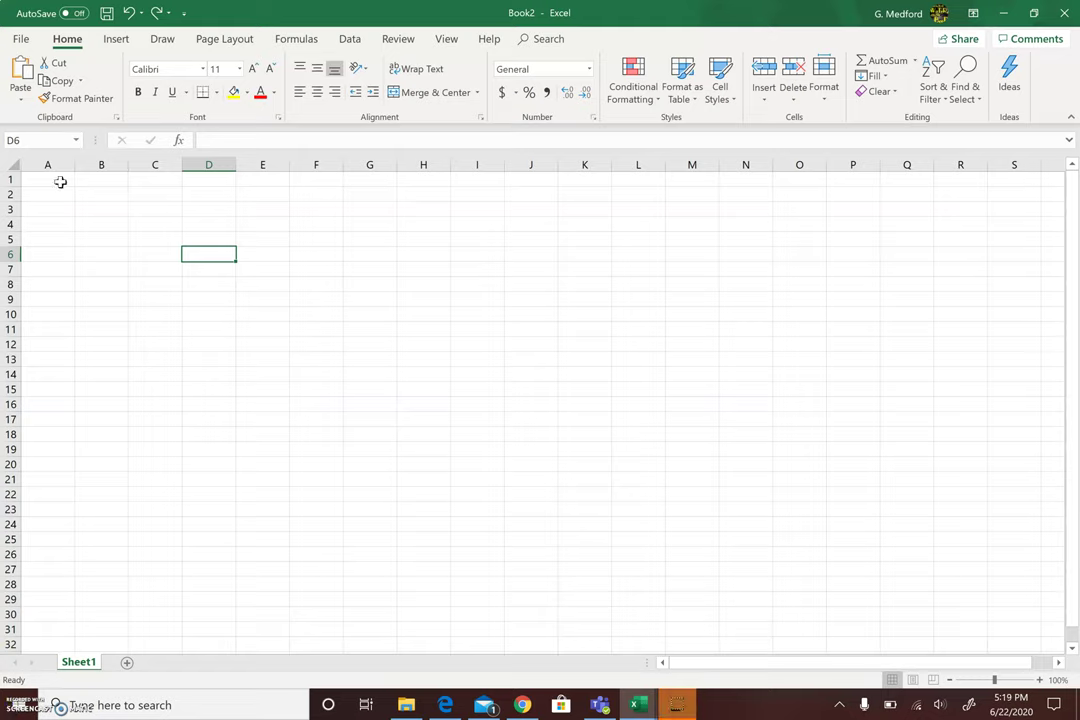
Step: Enter the title "Simple Spreadsheet Exercise" in cell A1
click(60, 180)
text(Si)
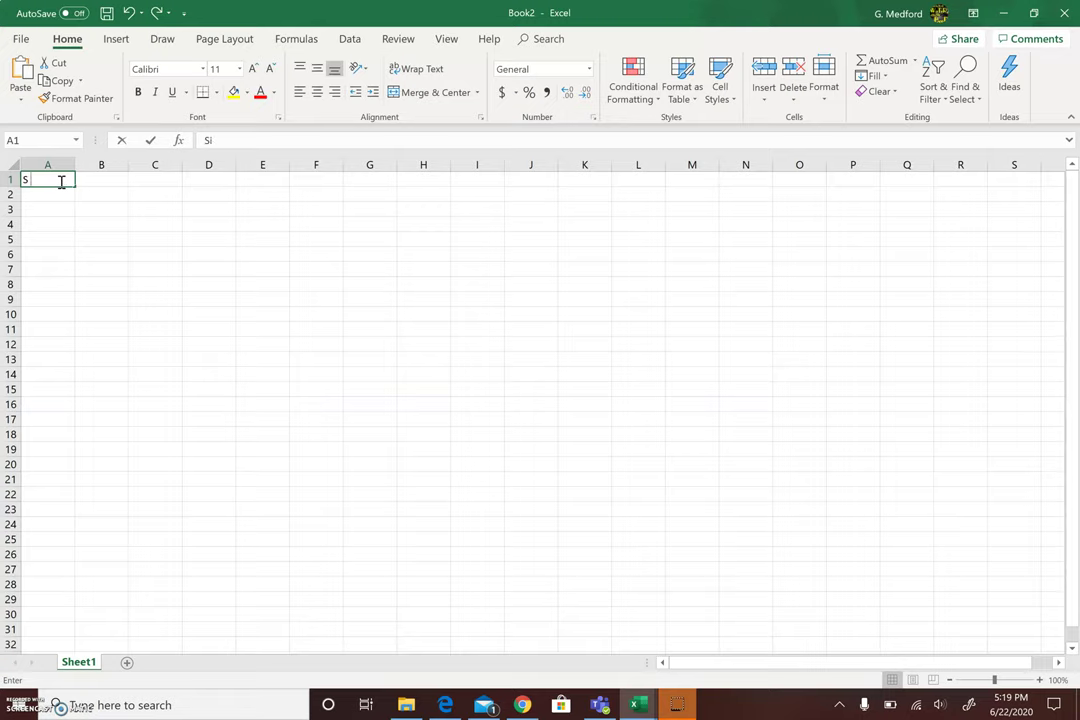
text(mple Speadsheet Exercise)
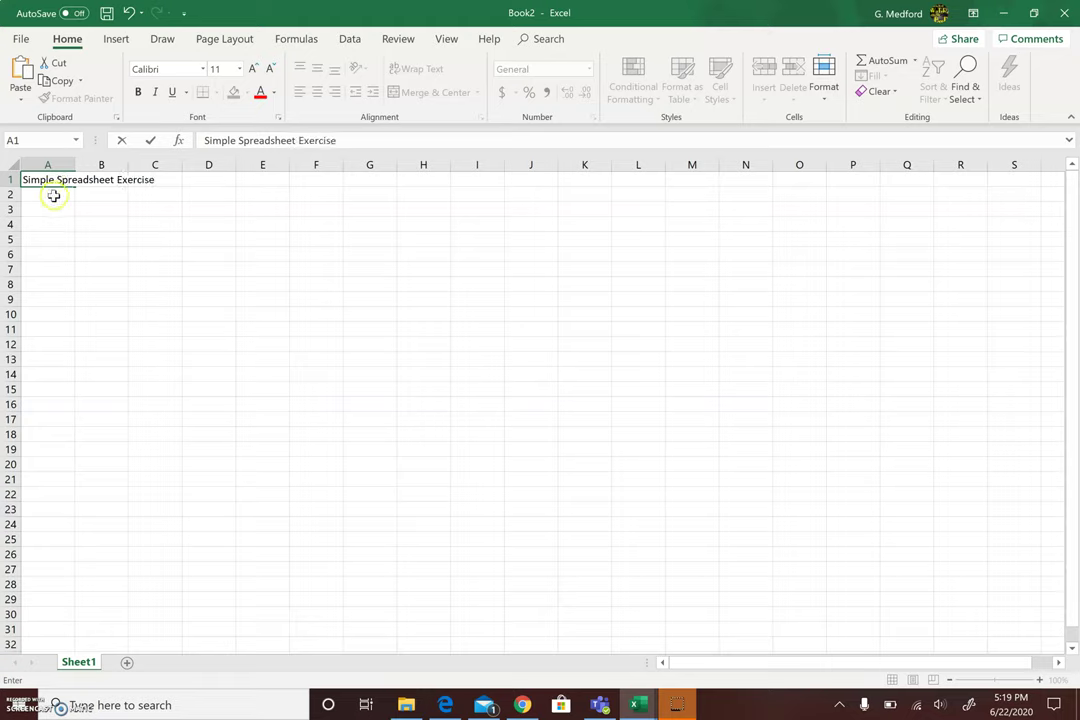
Step: Enter the labels "Monthly Income" in cell A2 and "Weekly Expenditure" in cell A3
click(54, 196)
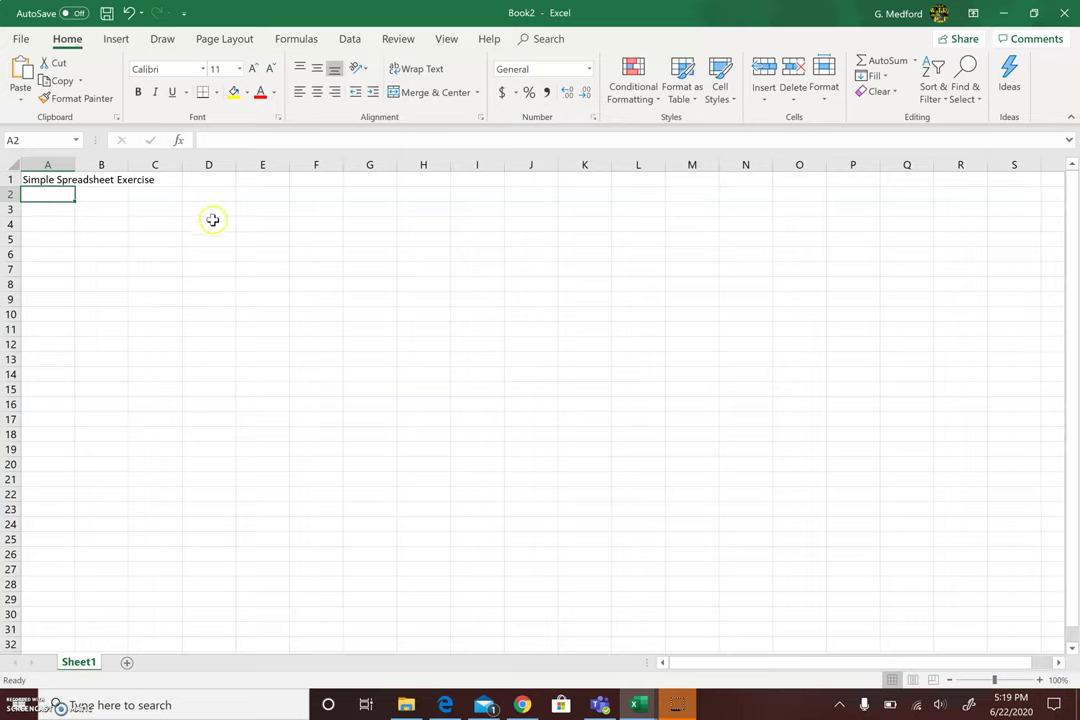
text(Monthly Inc)
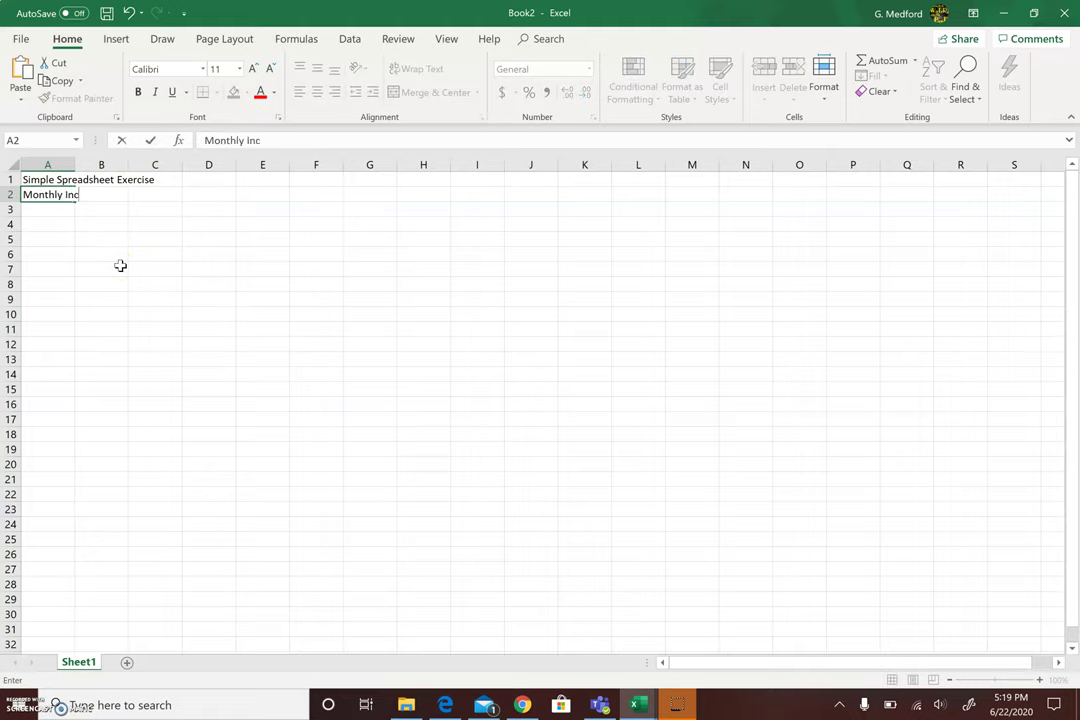
text(ome)
click(54, 212)
text(Weekly Expenditure)
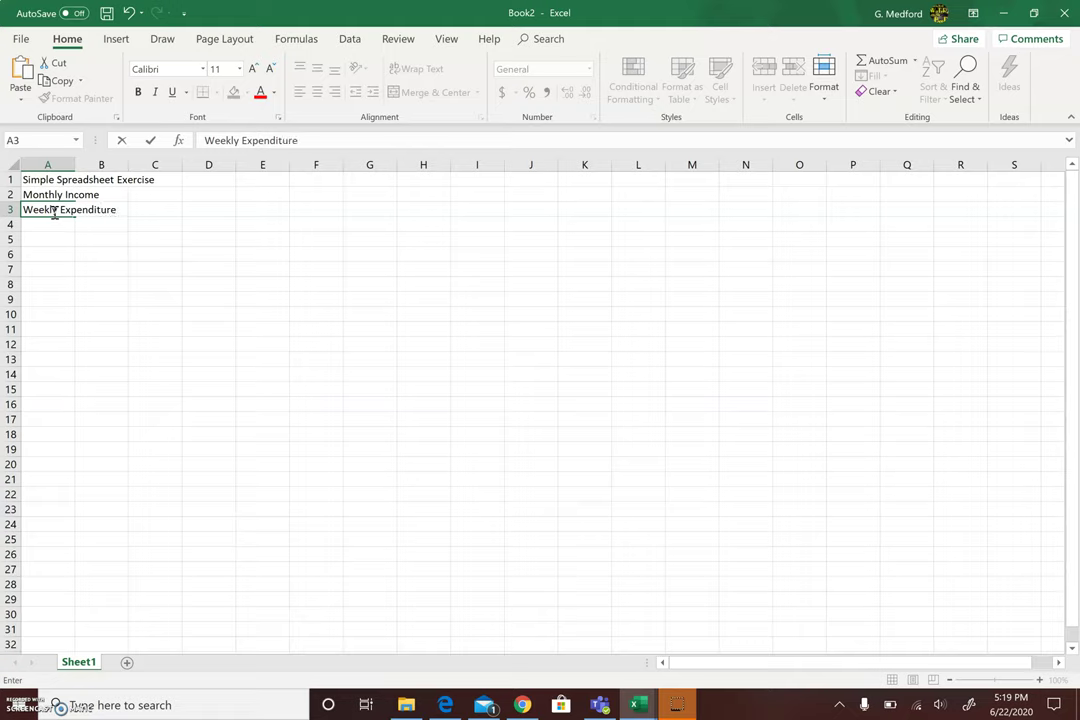
click(51, 225)
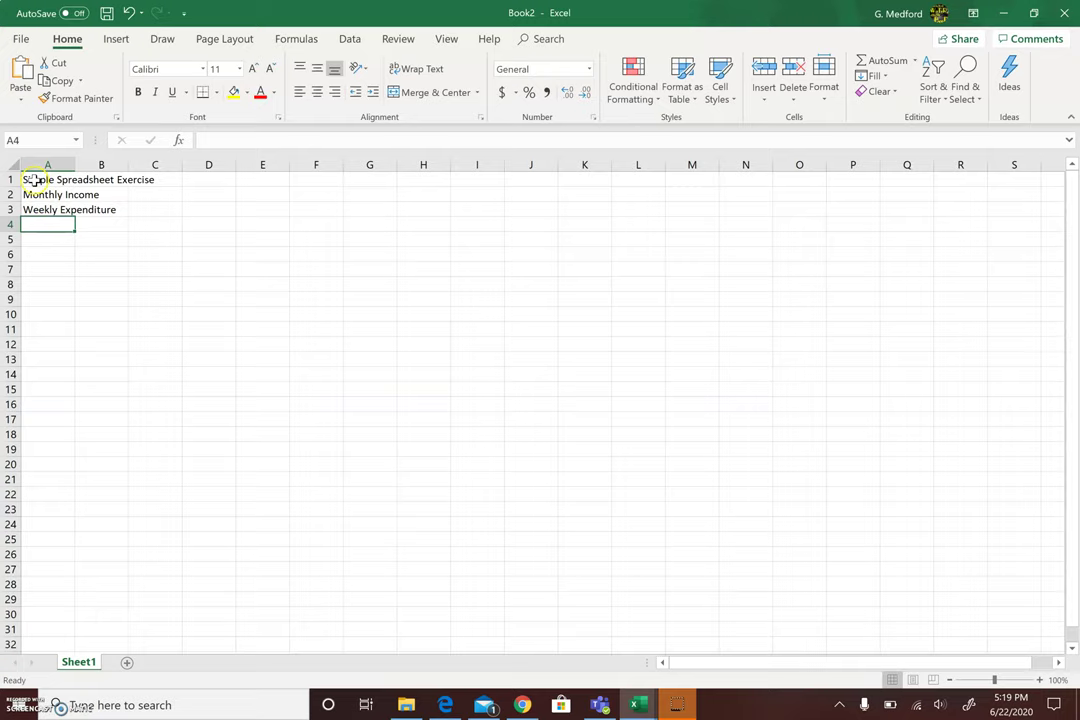
Step: Examine which cells in rows 1 to 3 hold the label text by checking column A against columns B and C
click(34, 180)
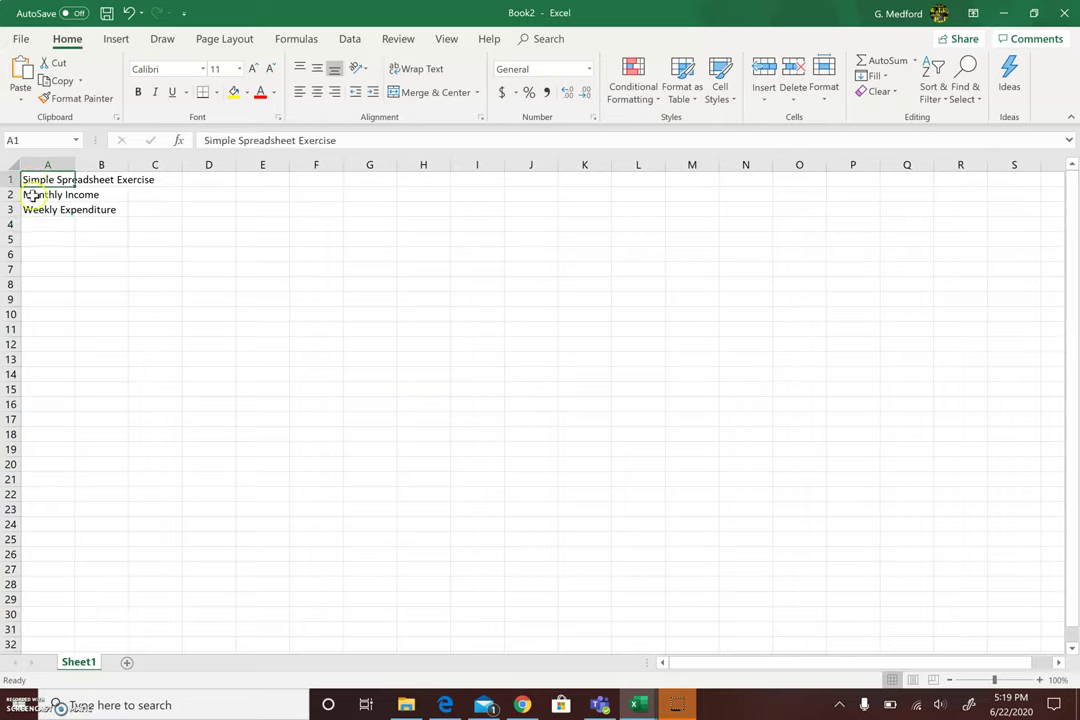
click(33, 197)
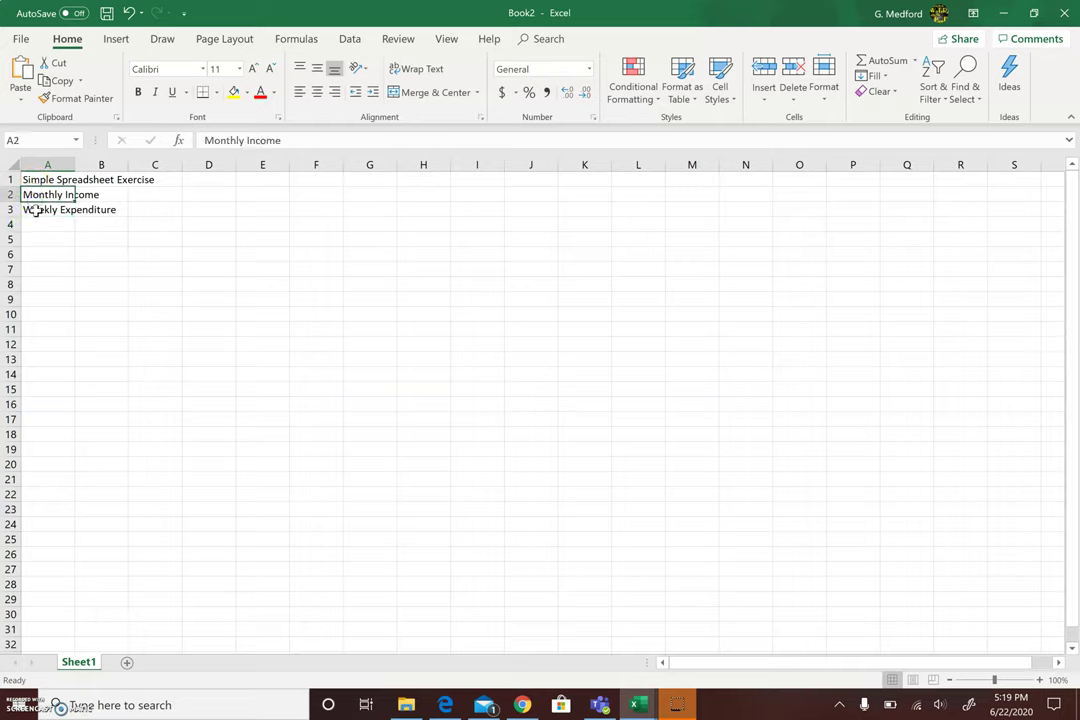
click(35, 210)
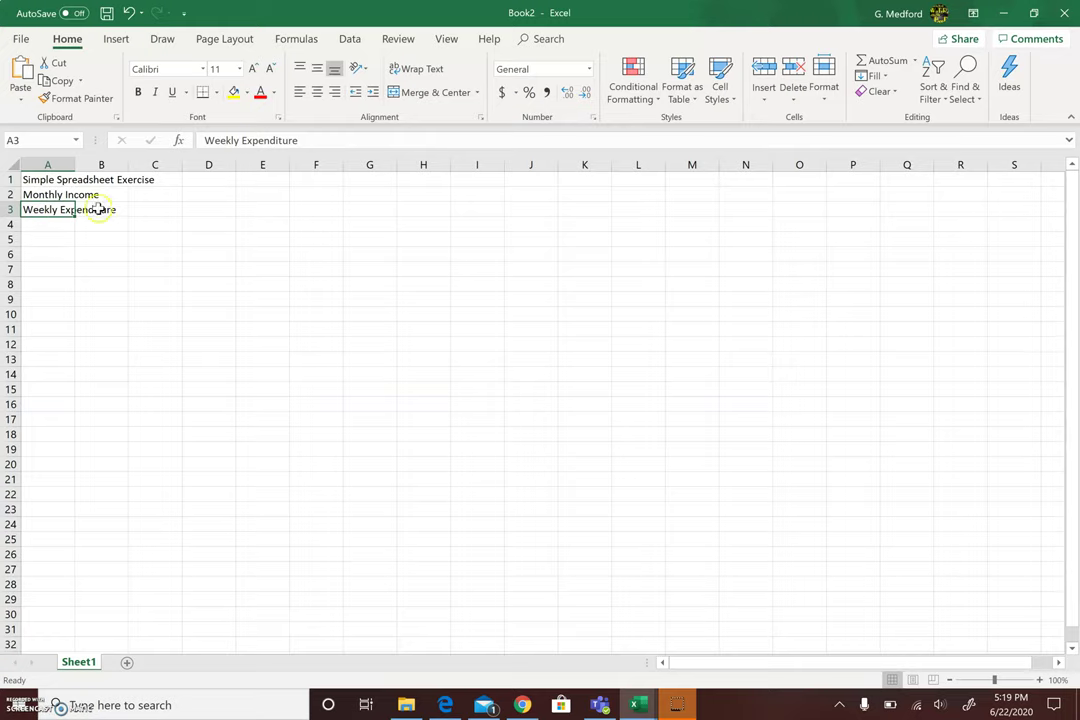
click(48, 257)
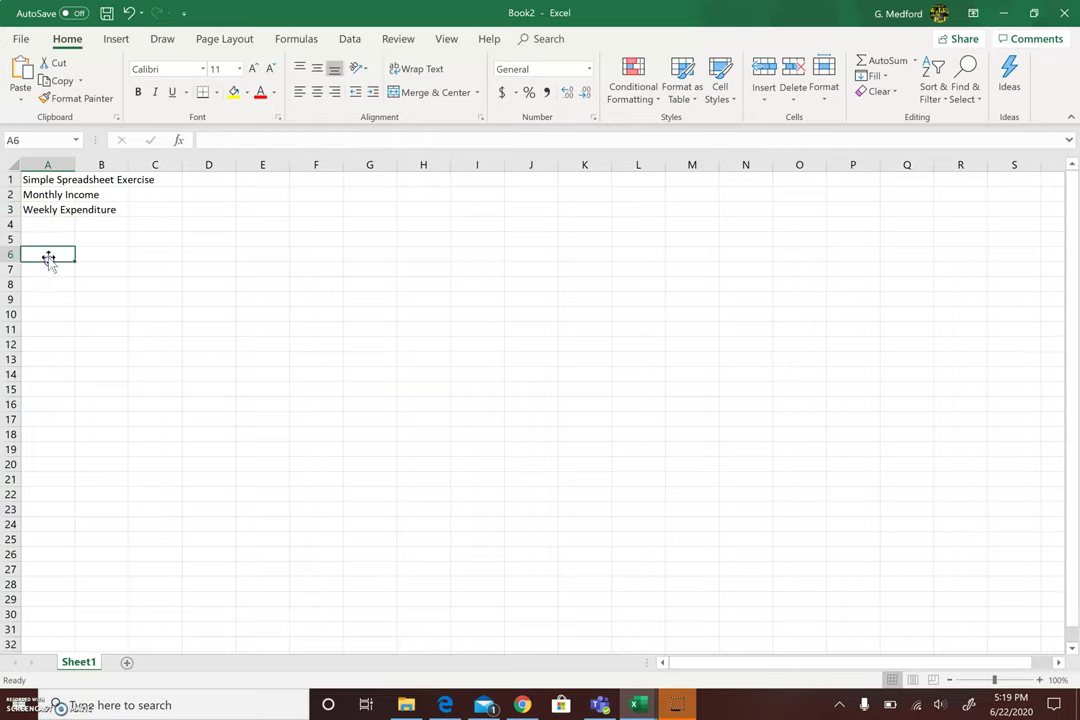
click(100, 180)
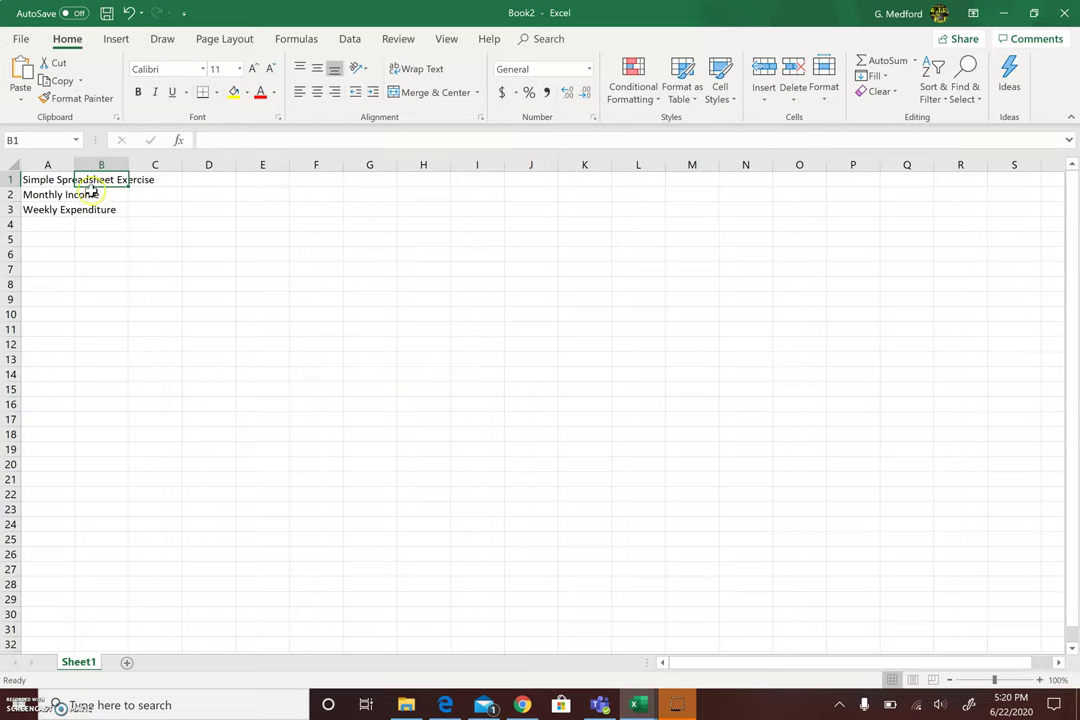
click(43, 181)
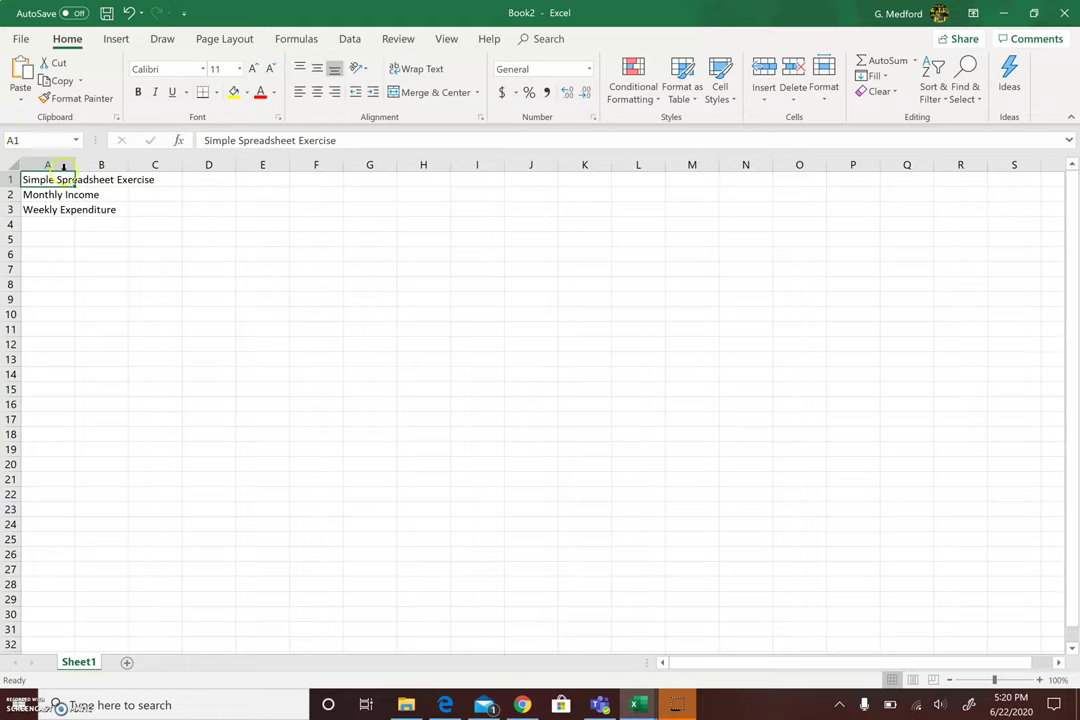
click(151, 181)
click(45, 194)
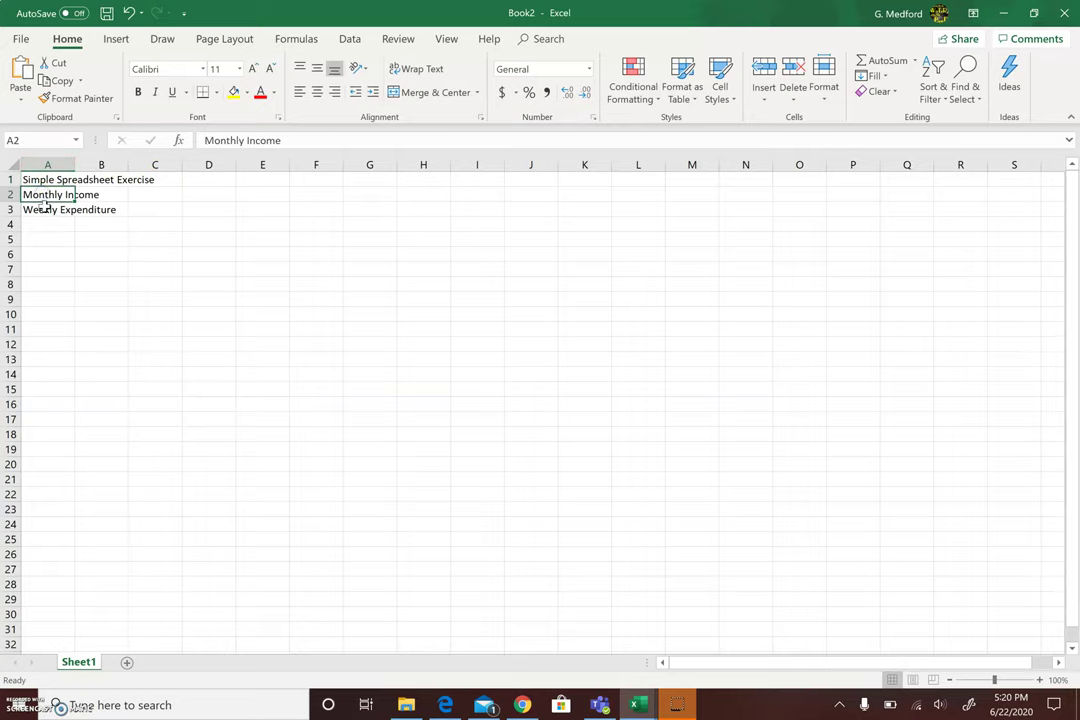
click(45, 208)
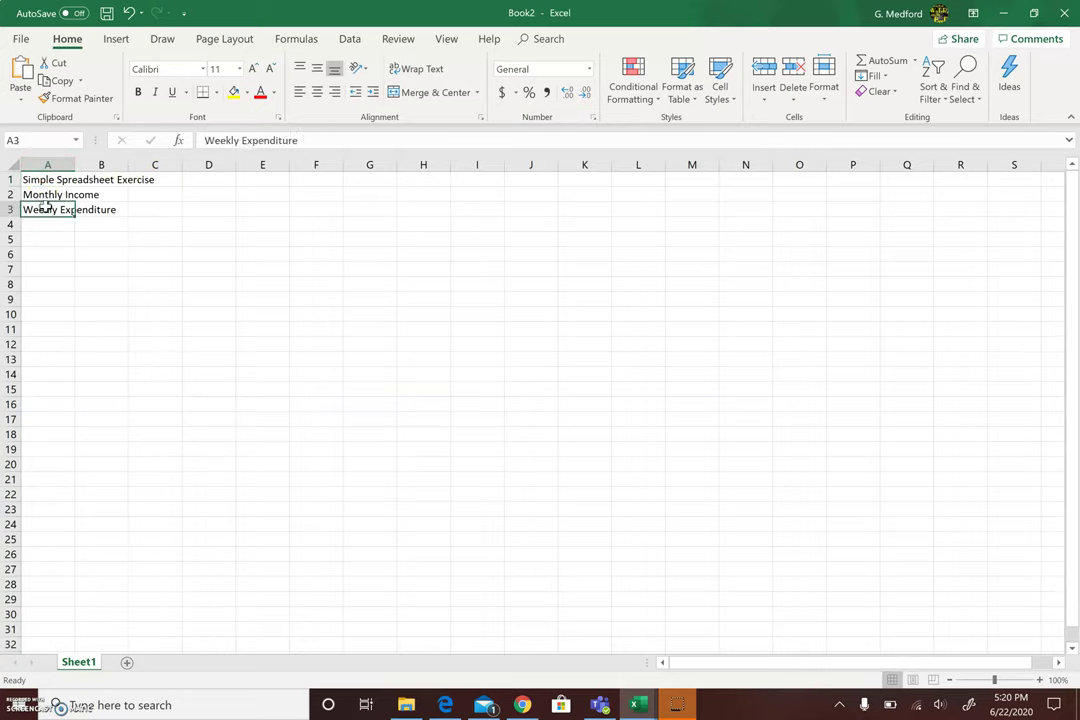
click(108, 194)
click(137, 196)
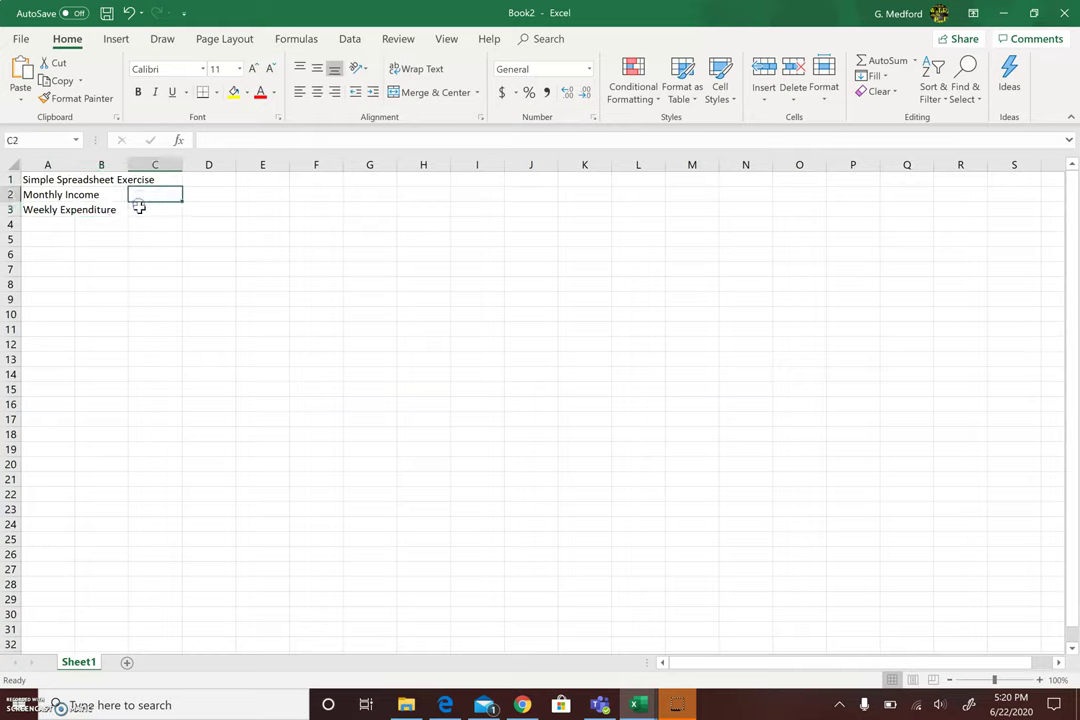
Step: Widen column A until the title and both labels below it fit entirely within the column
click(139, 208)
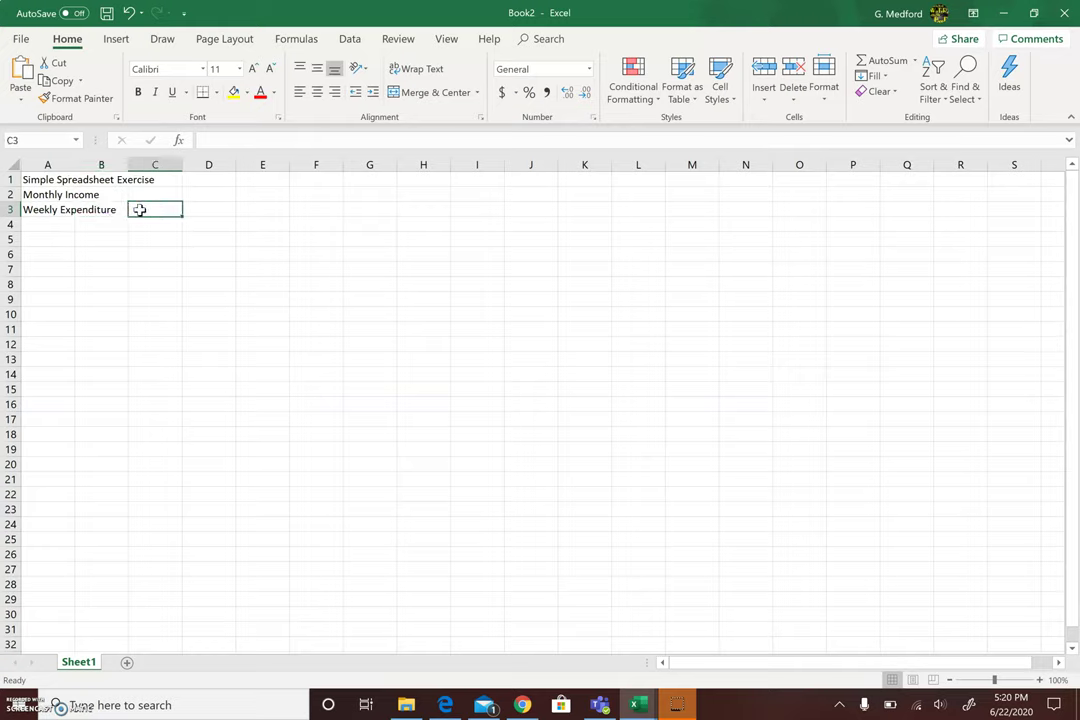
click(55, 193)
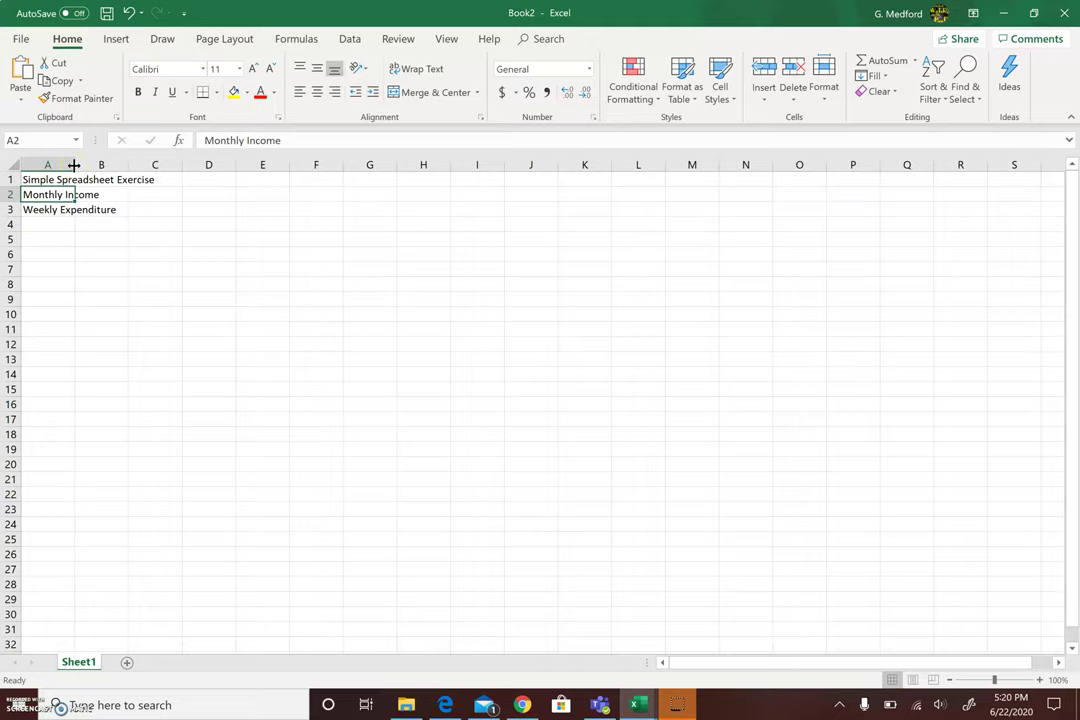
drag(74, 164, 139, 164)
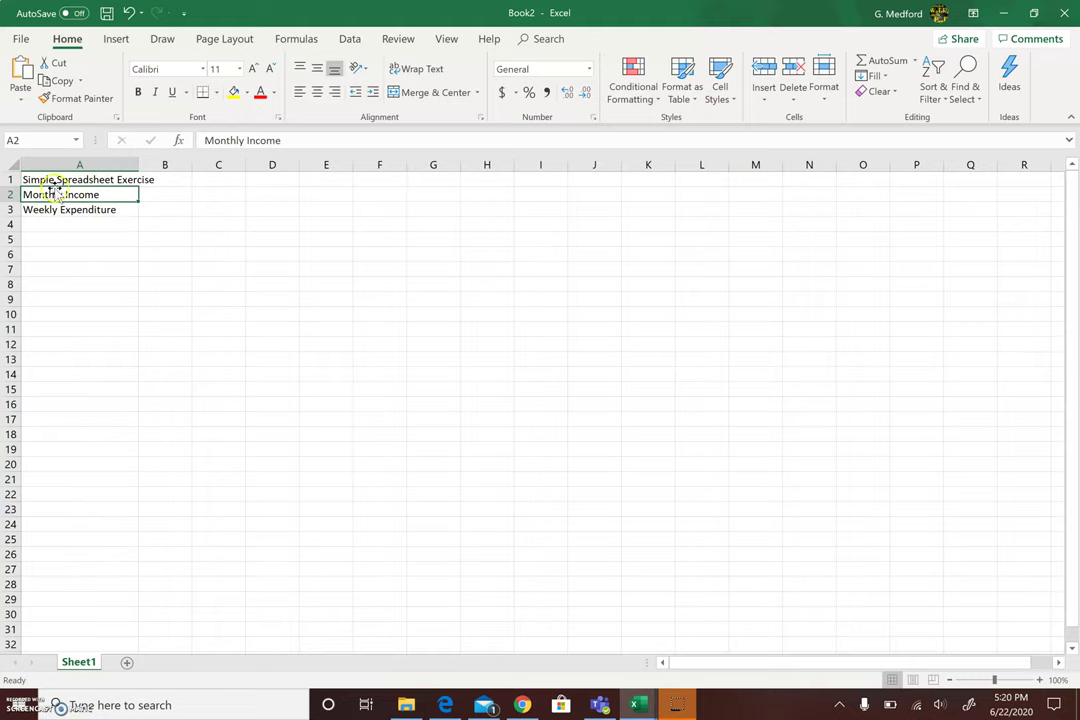
click(63, 211)
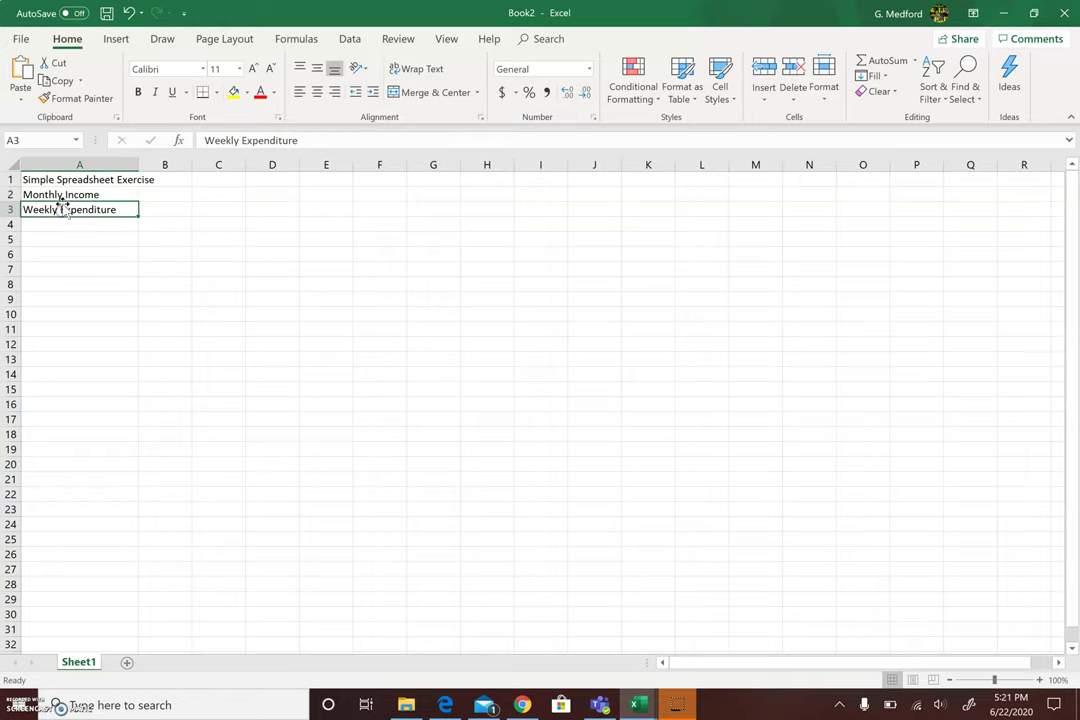
click(65, 190)
click(76, 178)
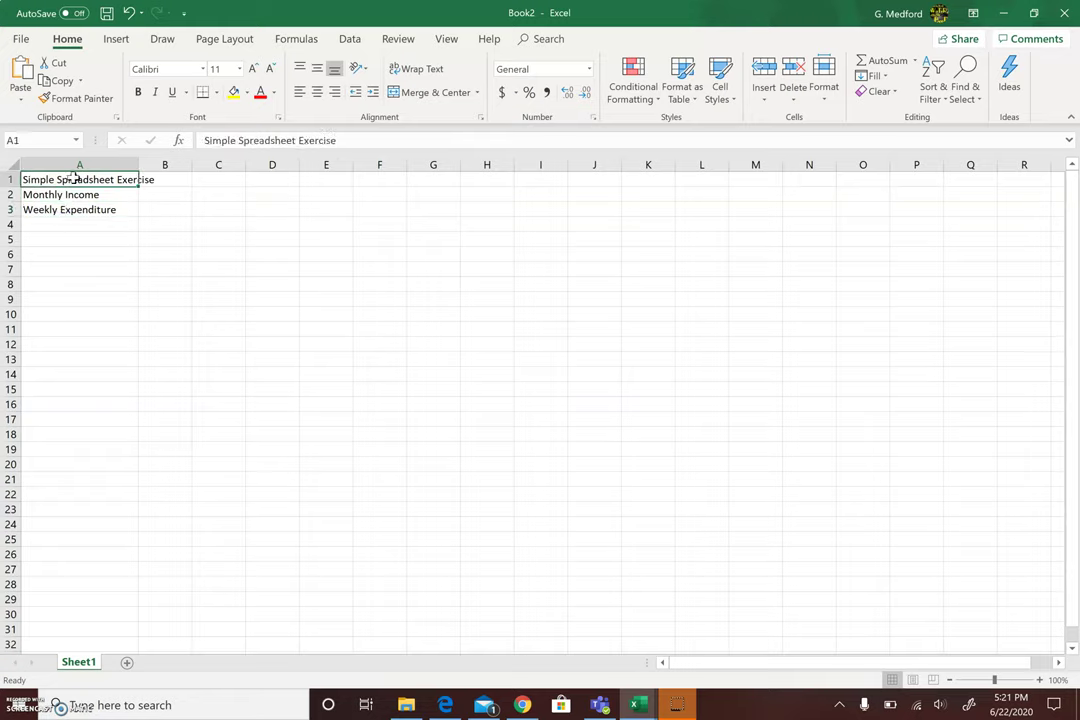
drag(139, 164, 162, 167)
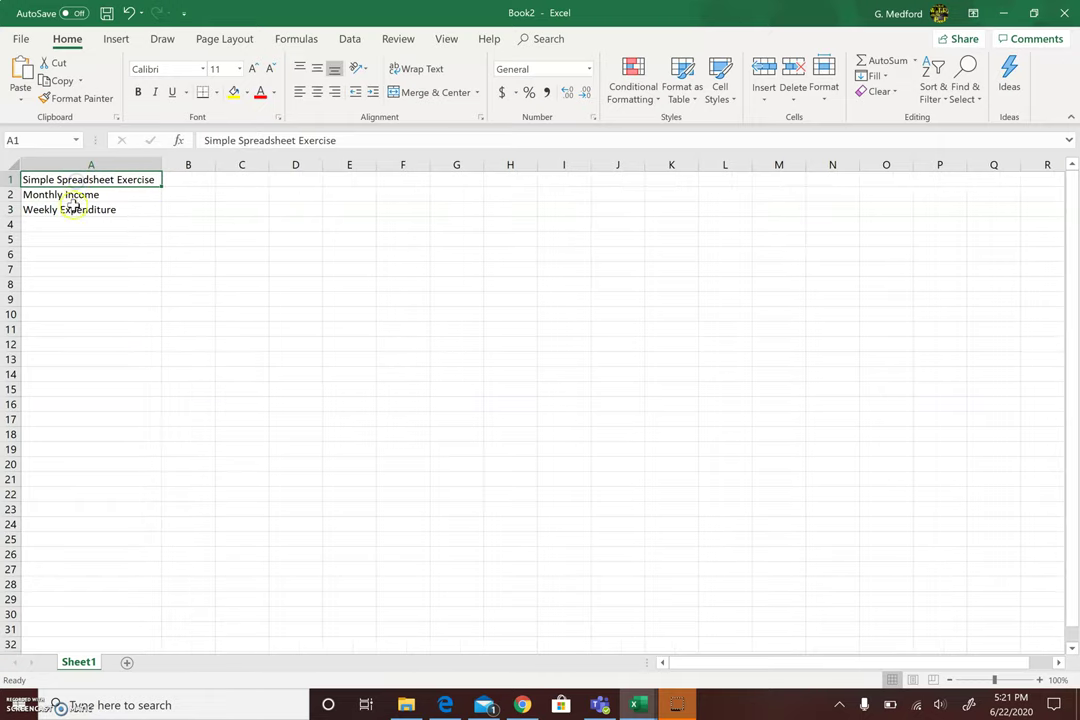
click(80, 195)
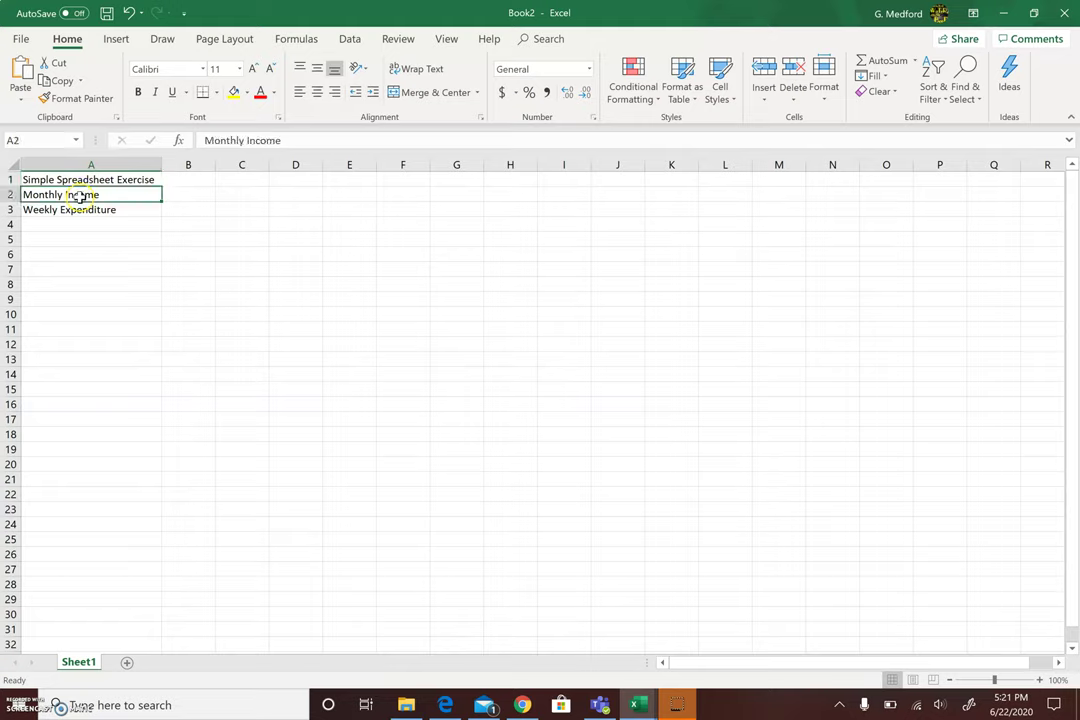
click(80, 208)
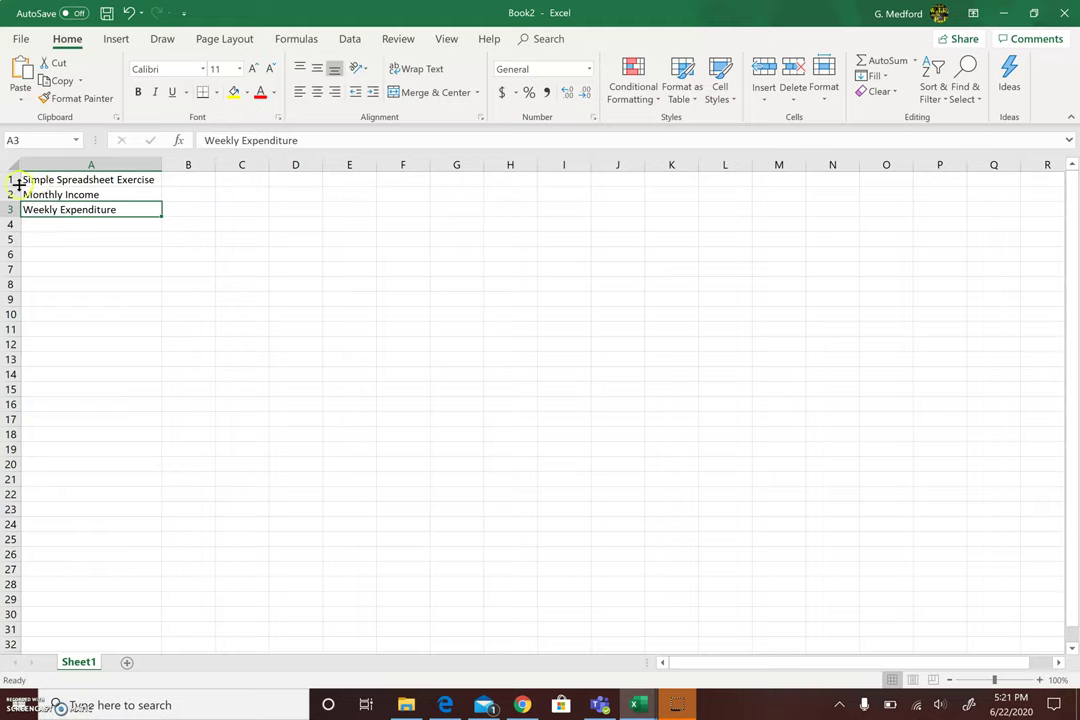
Step: Increase the height of row 1 to roughly twice that of the other rows
drag(18, 185, 17, 200)
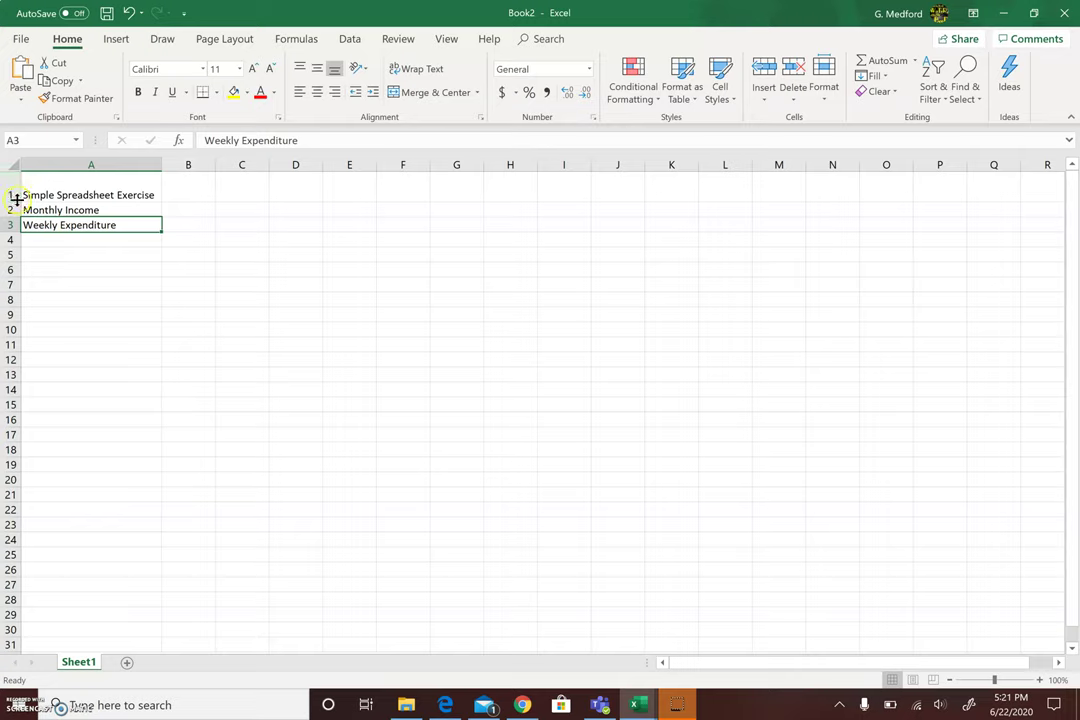
mouse_move(17, 200)
mouse_down()
mouse_move(18, 183)
mouse_move(16, 200)
mouse_up()
click(46, 243)
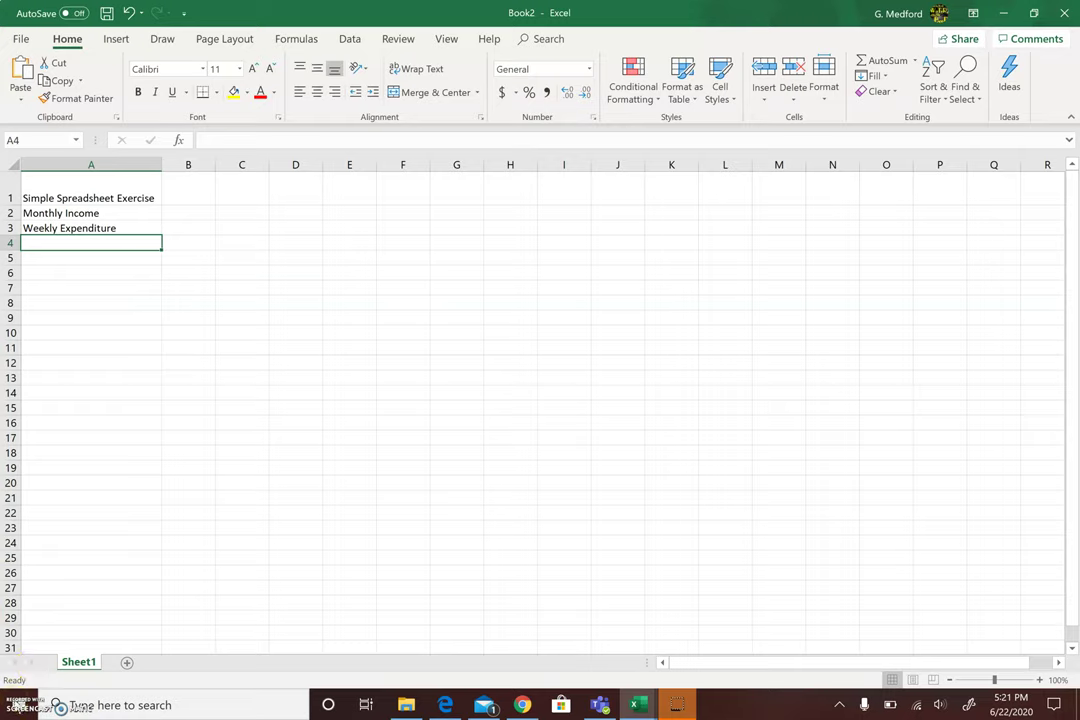
key(Up)
key(Up)
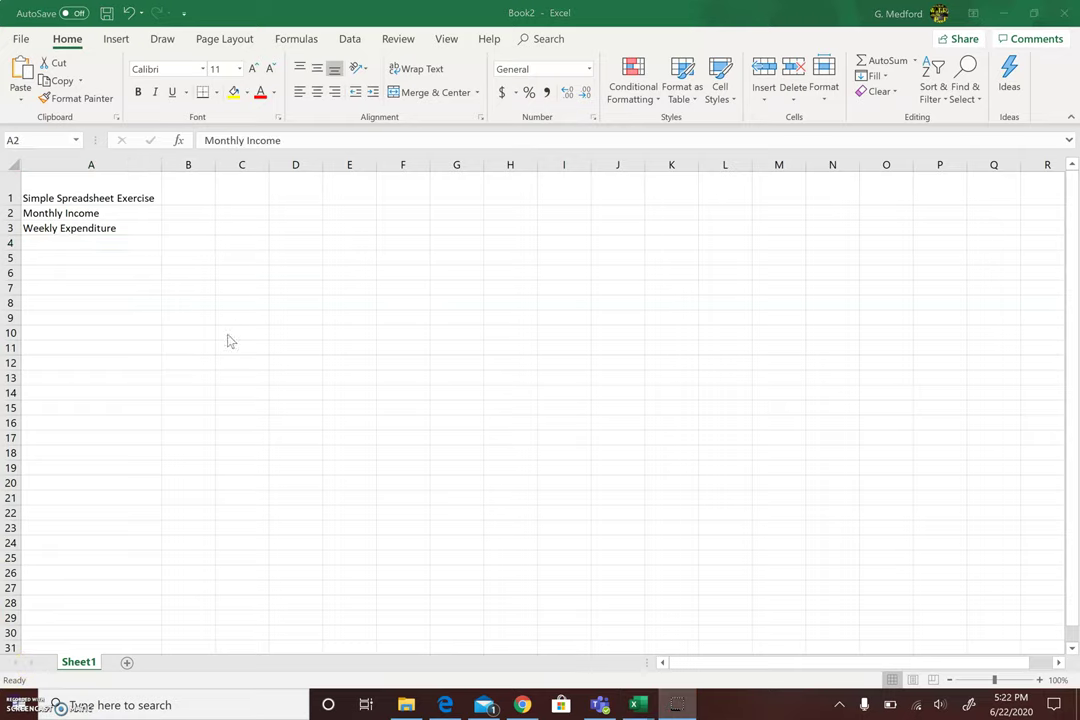
Step: Enter the expenditure headings "Food", "Stationery", "Travelling" and "Miscellaneous" in cells B3 to E3
click(187, 228)
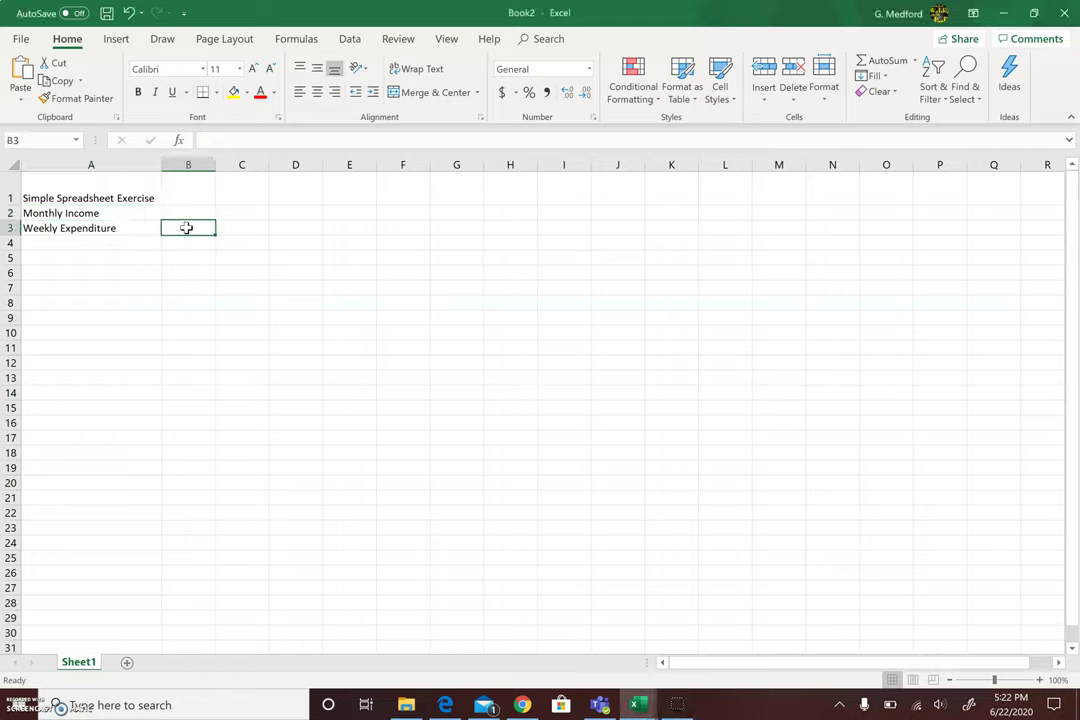
text(Food)
key(Tab)
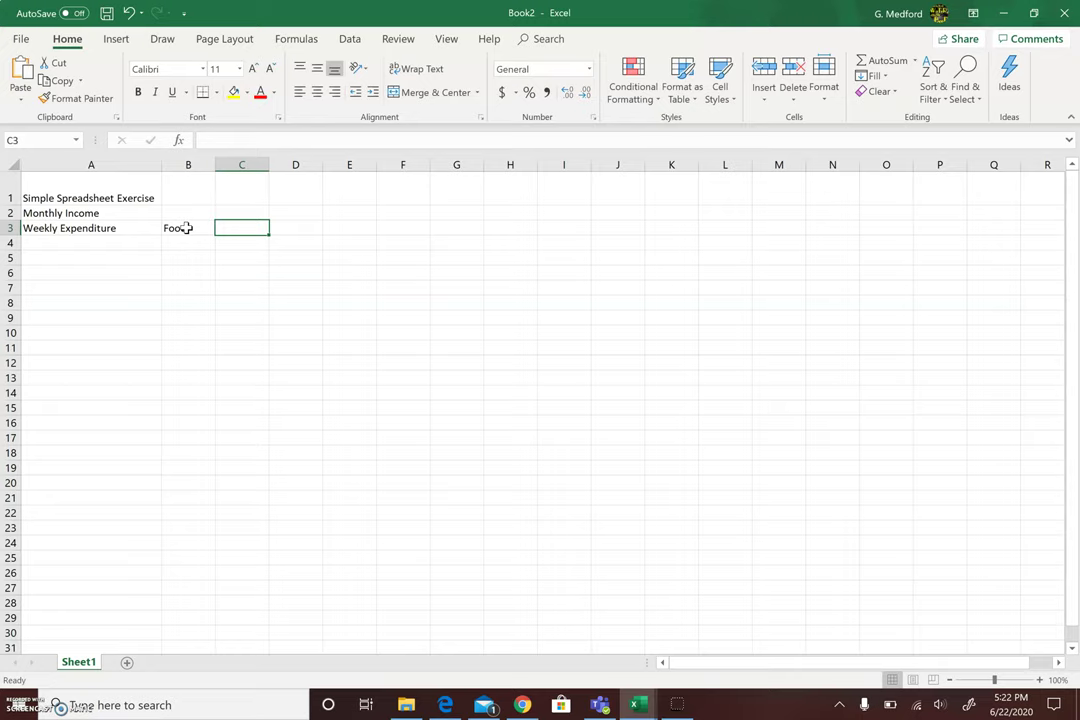
text(Statio)
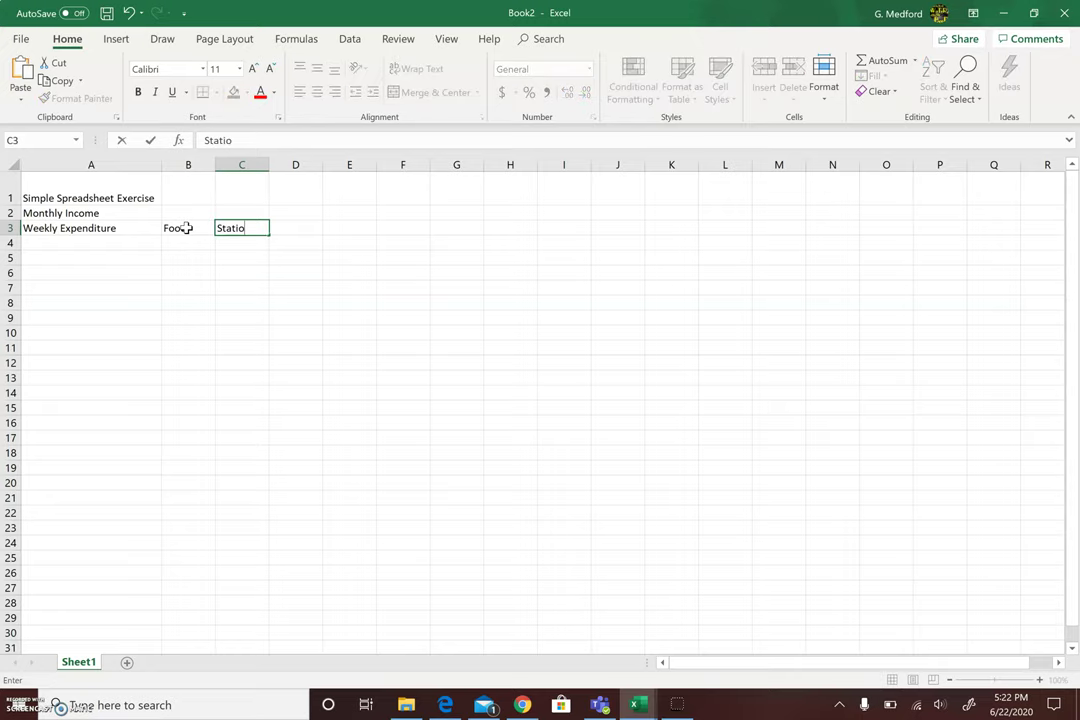
text(nery)
key(Tab)
text(Tr)
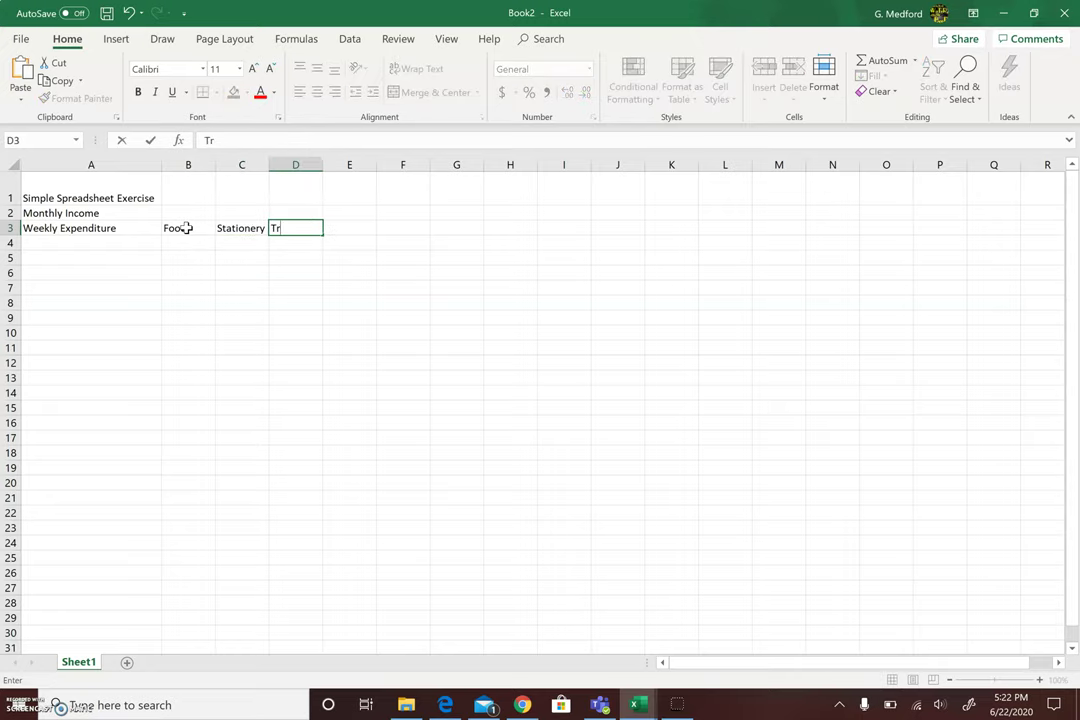
text(avelling)
key(Tab)
text(Mis)
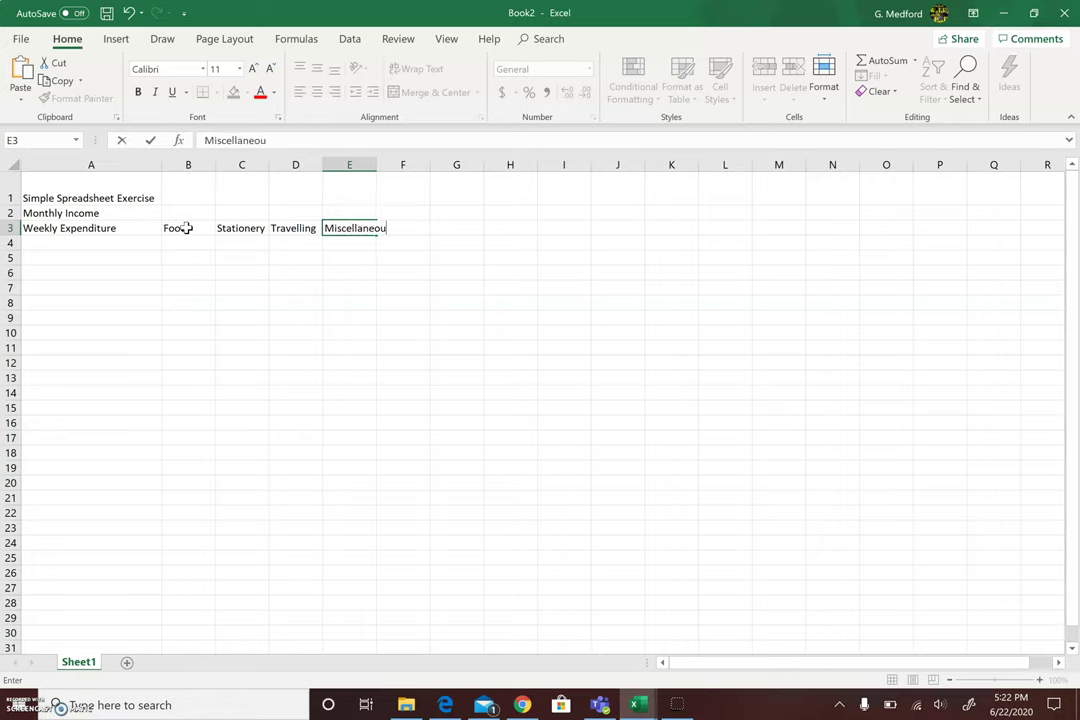
text(cellaneous)
click(189, 244)
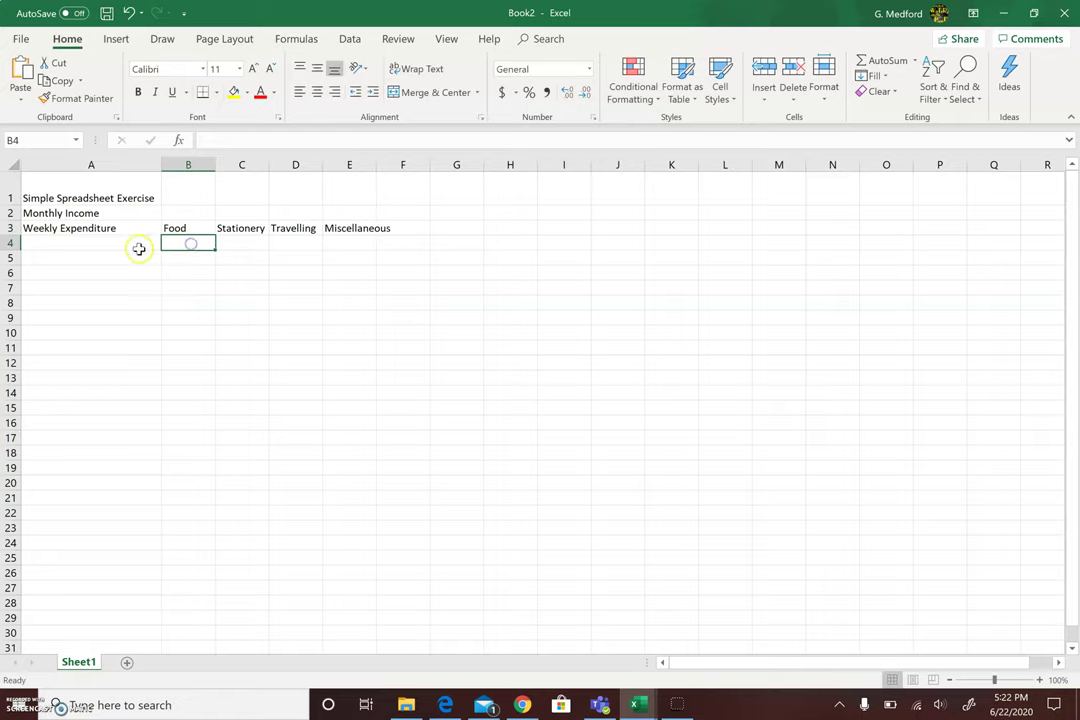
Step: Examine the row 4 cells beneath the expenditure headings and the Miscellaneous heading in E3
click(93, 244)
click(193, 248)
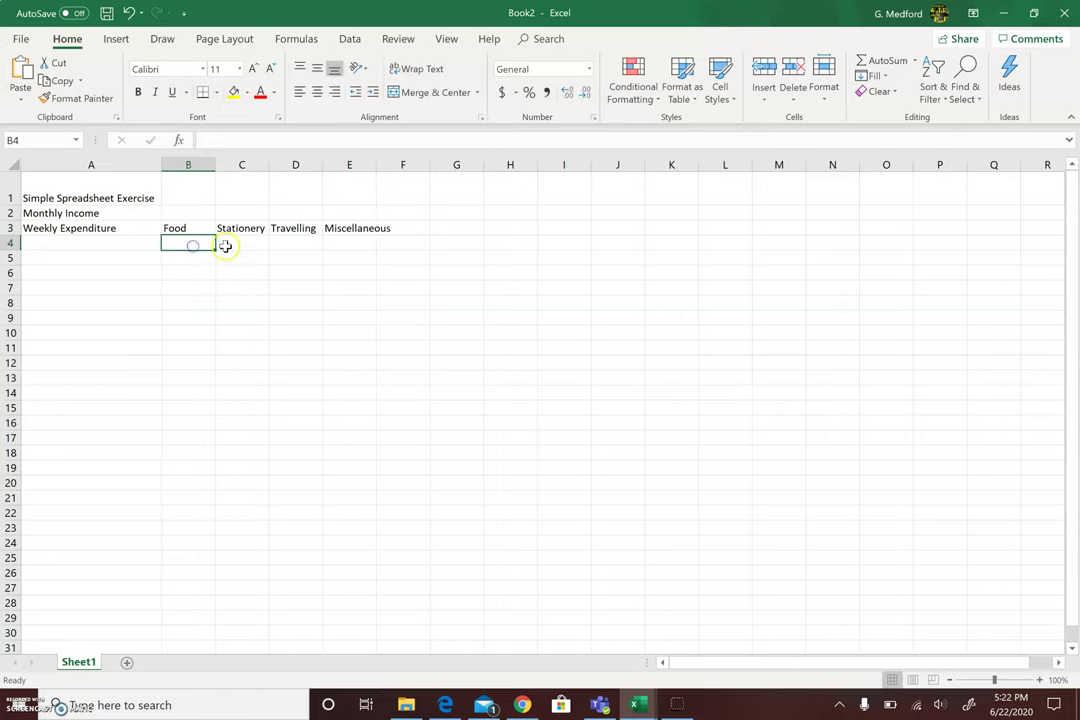
click(228, 249)
click(289, 244)
click(337, 231)
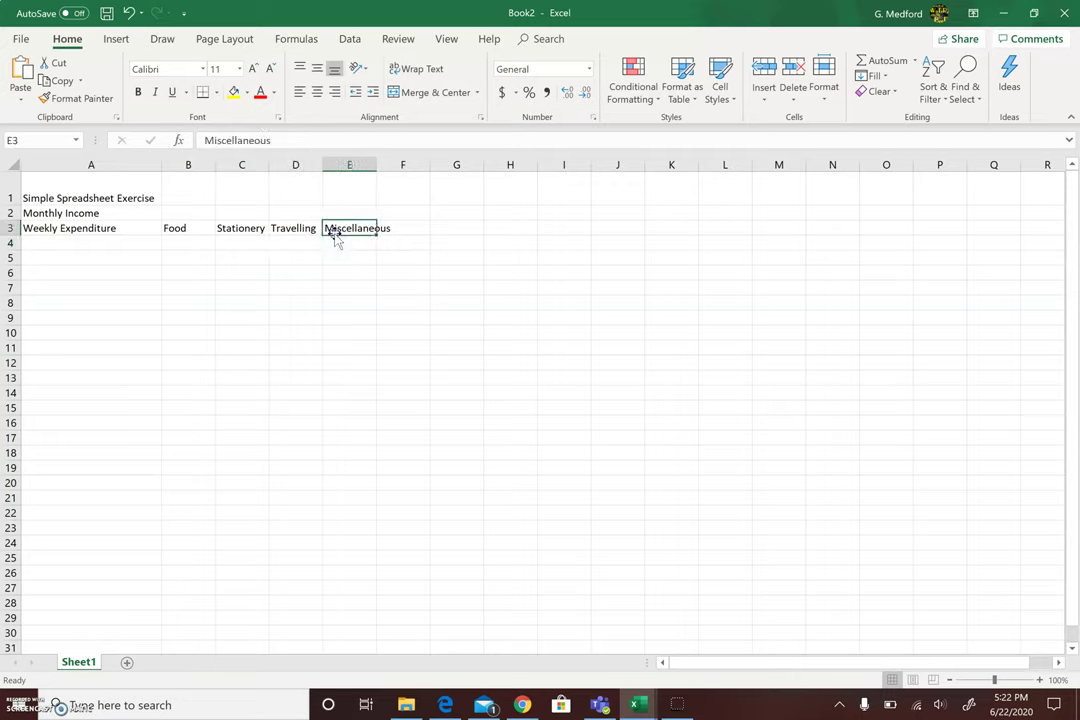
click(100, 246)
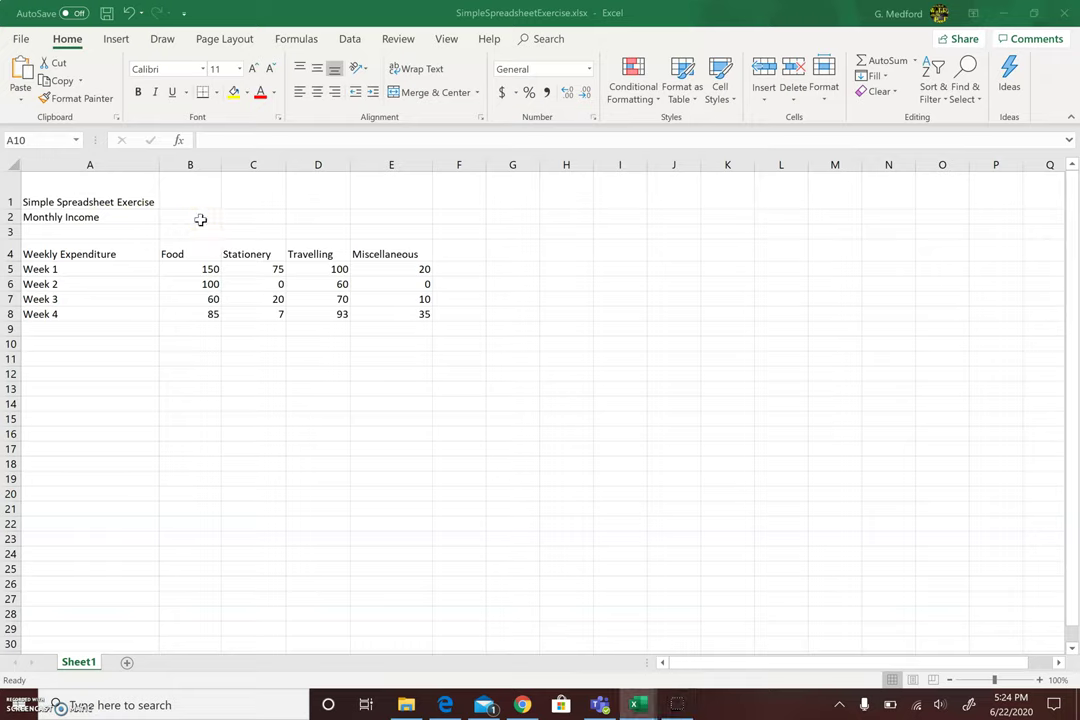
Step: Enter 750 as the monthly income in cell B2
click(211, 218)
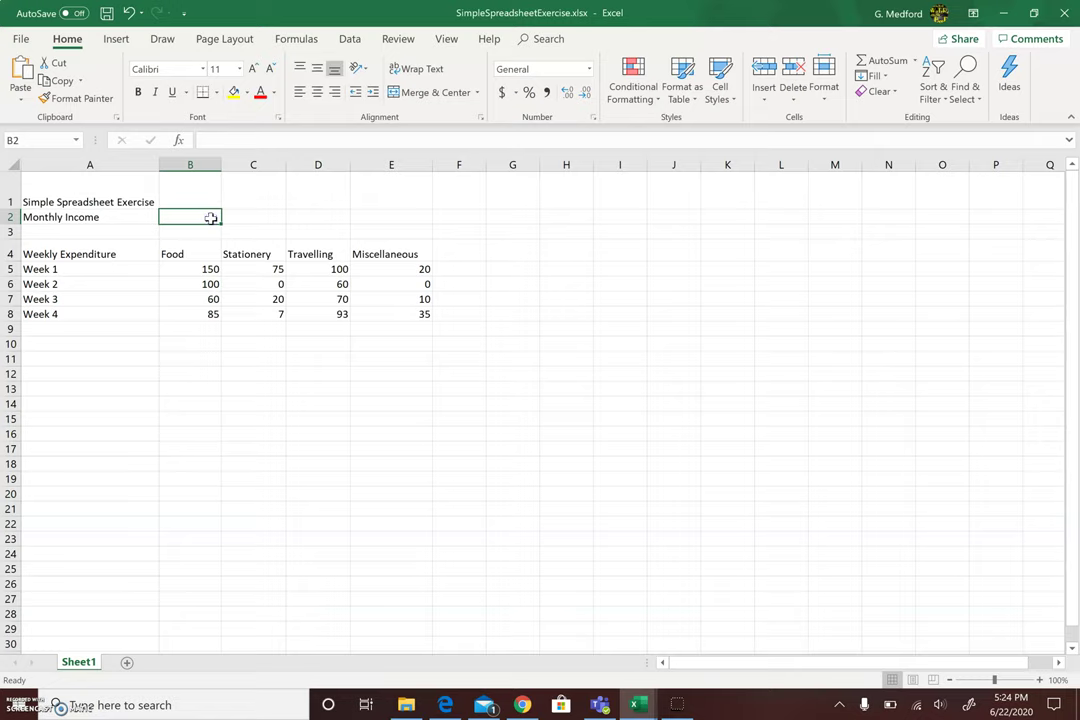
text(750)
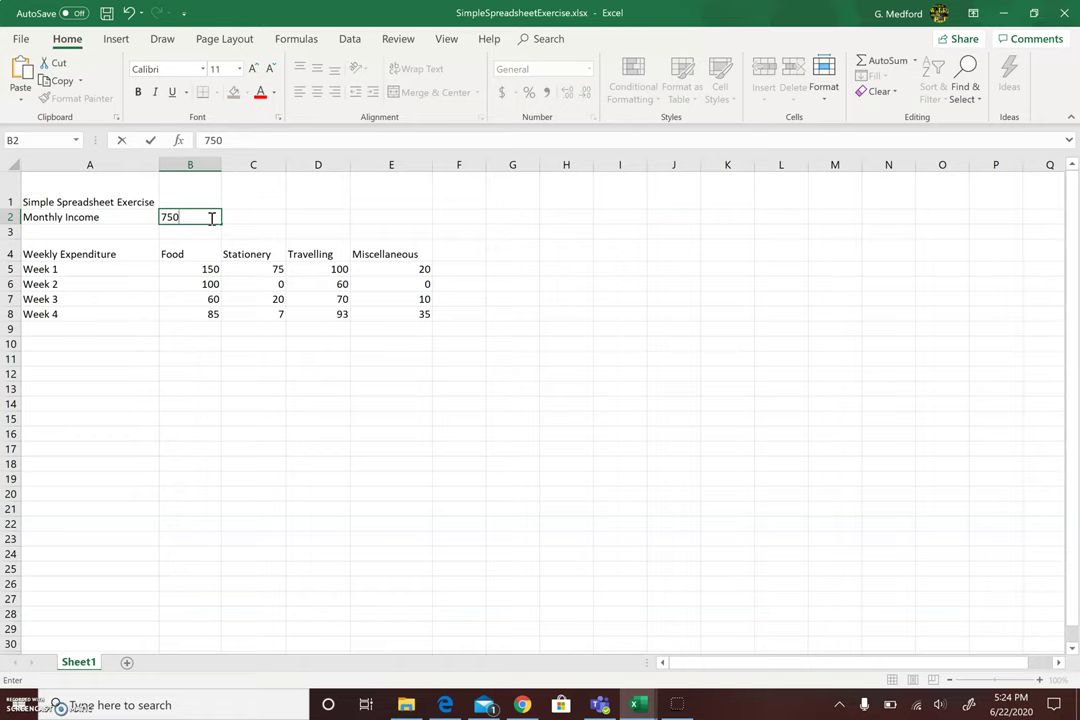
key(Return)
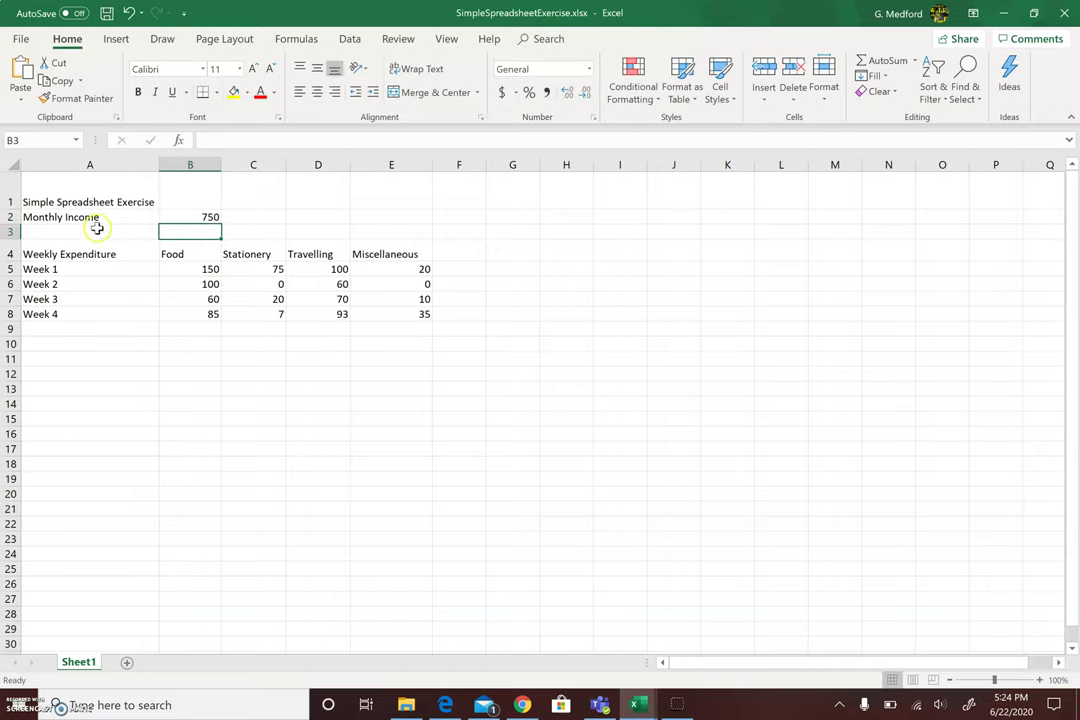
Step: Format the monthly income in cell B2 as Currency with two decimal places and the $ symbol
click(184, 217)
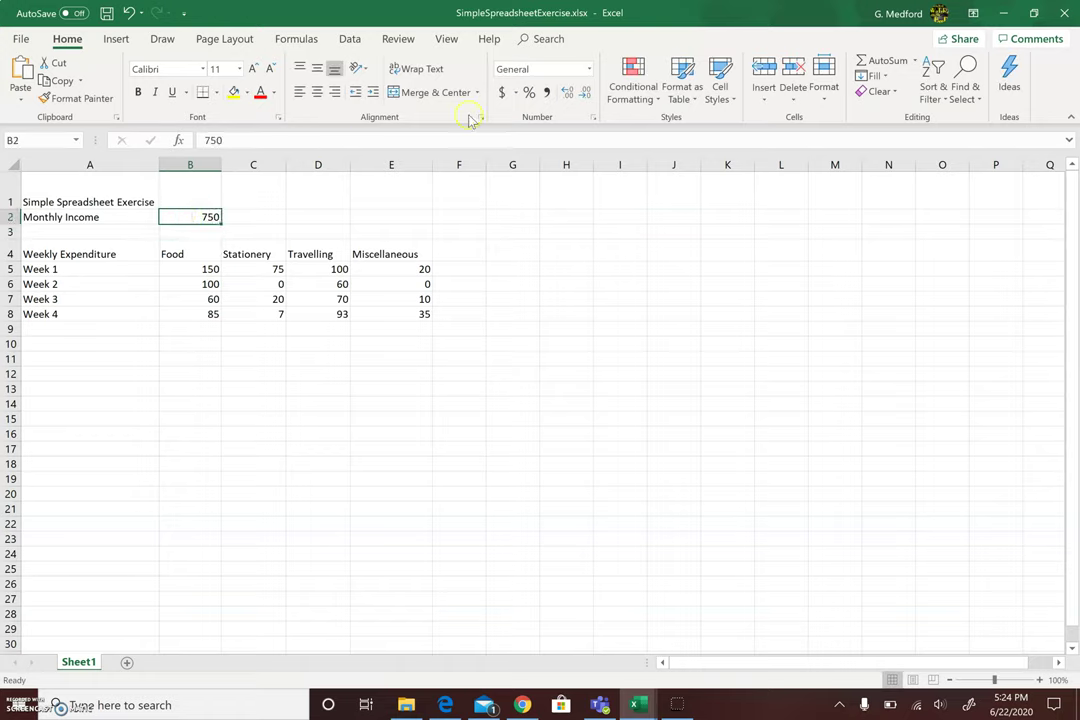
click(594, 117)
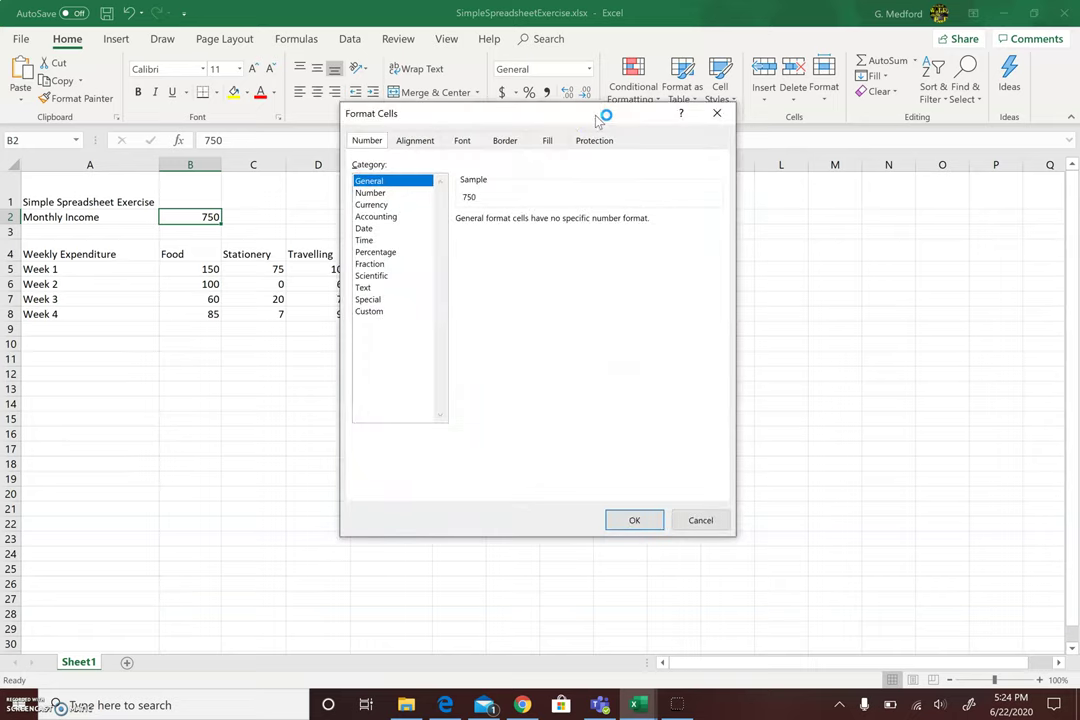
click(717, 113)
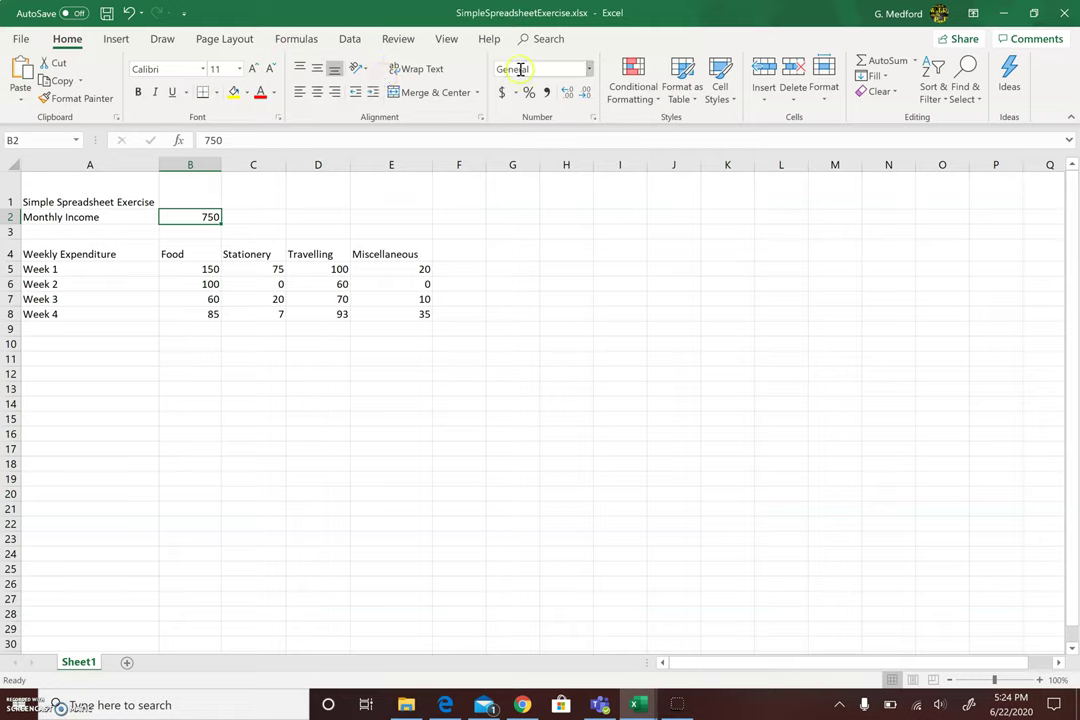
click(594, 118)
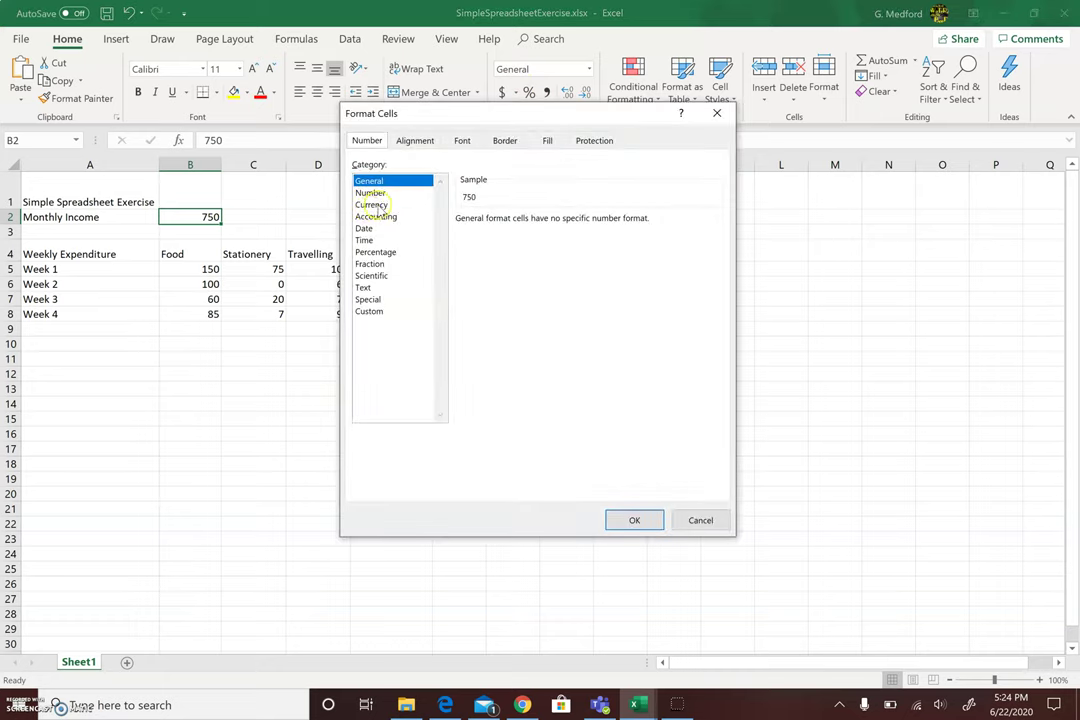
click(370, 205)
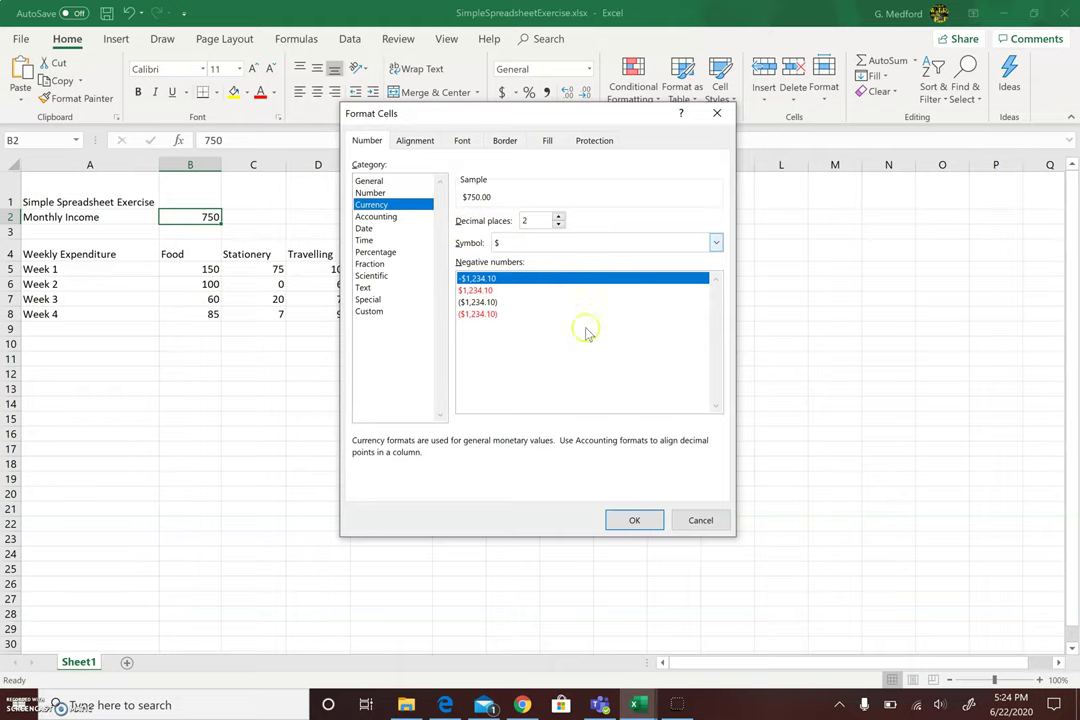
click(626, 520)
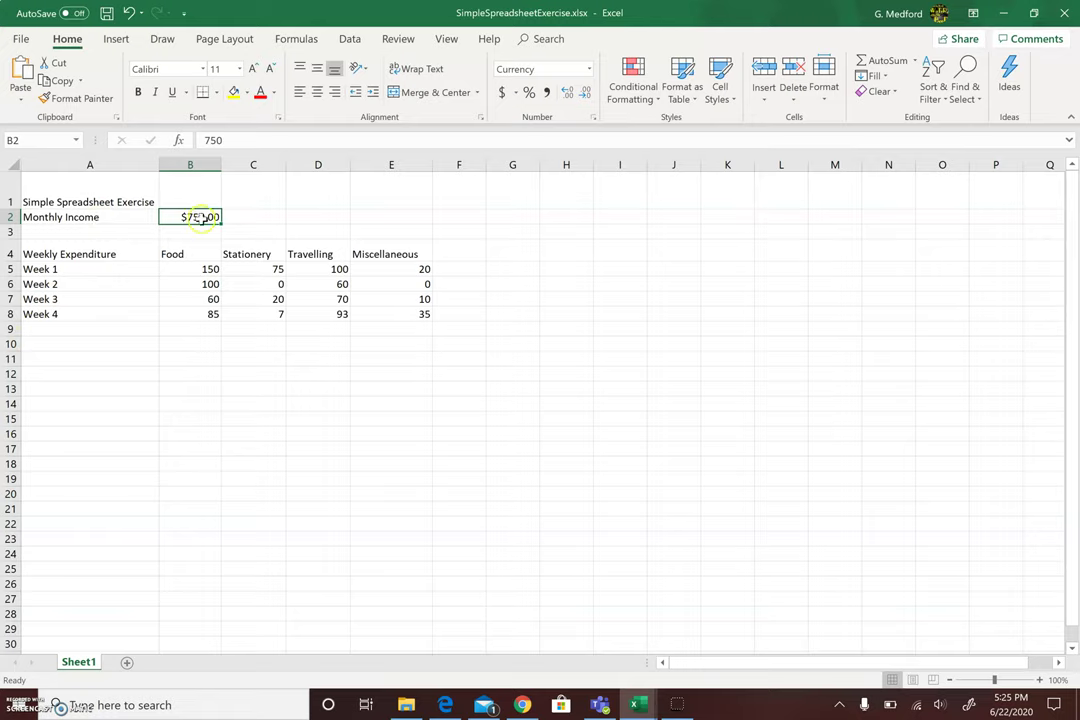
Step: Format the weekly expenditure amounts in B5:E8 as Currency with two decimal places and the $ symbol
click(180, 269)
drag(256, 270, 386, 313)
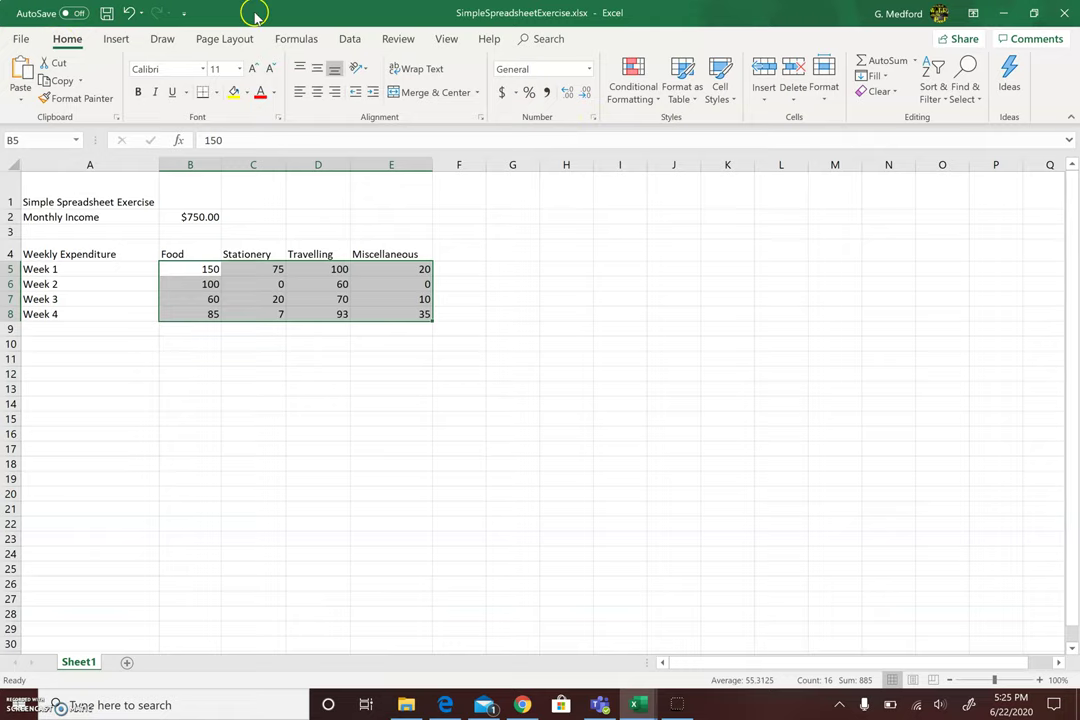
click(589, 70)
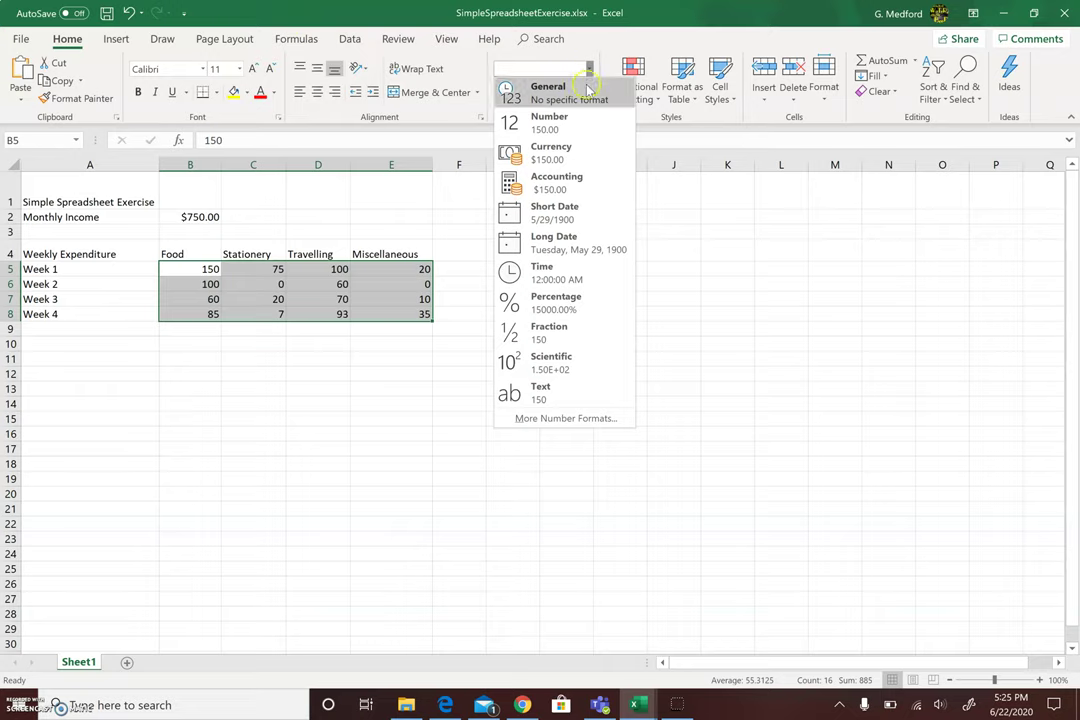
click(589, 70)
click(589, 70)
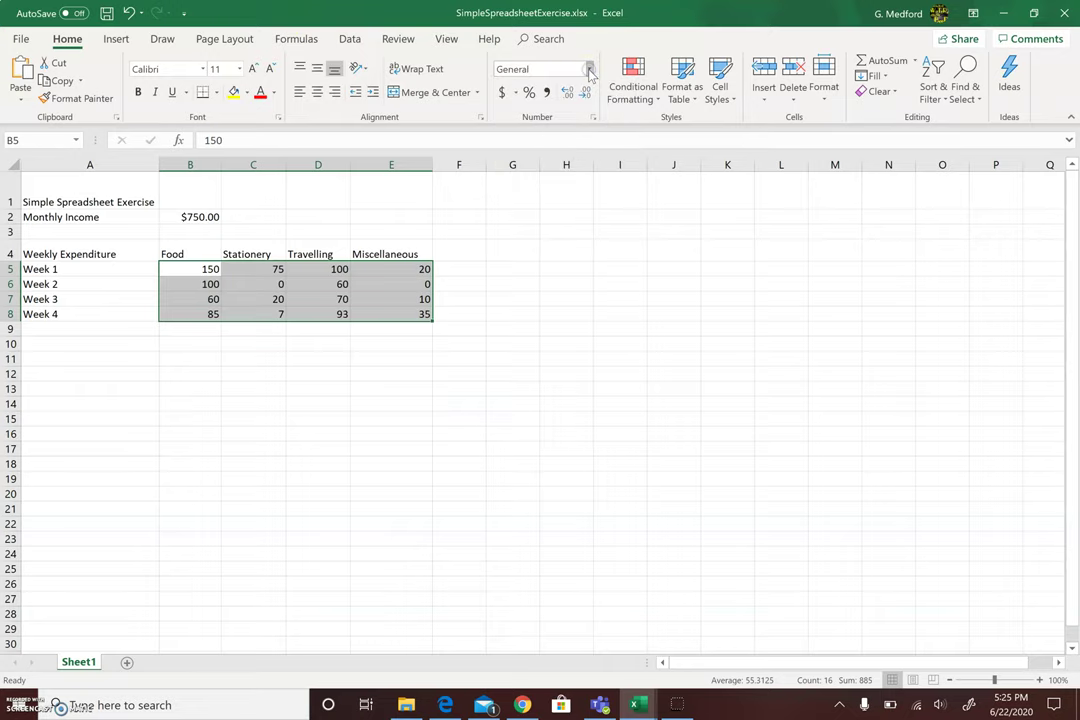
click(594, 118)
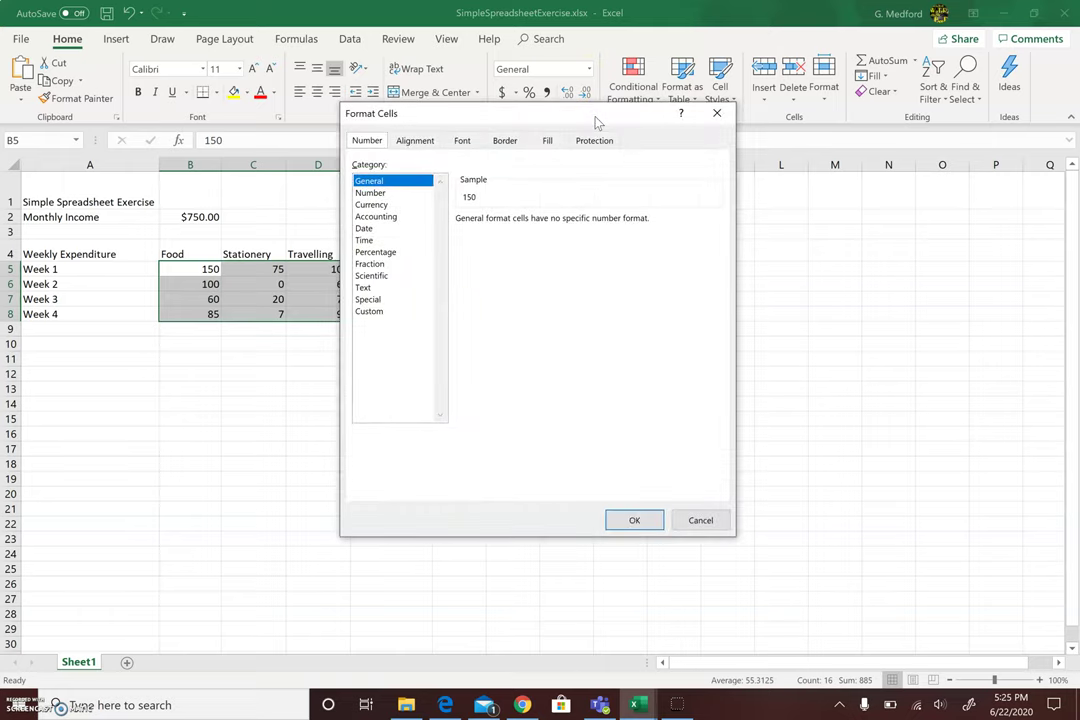
click(387, 205)
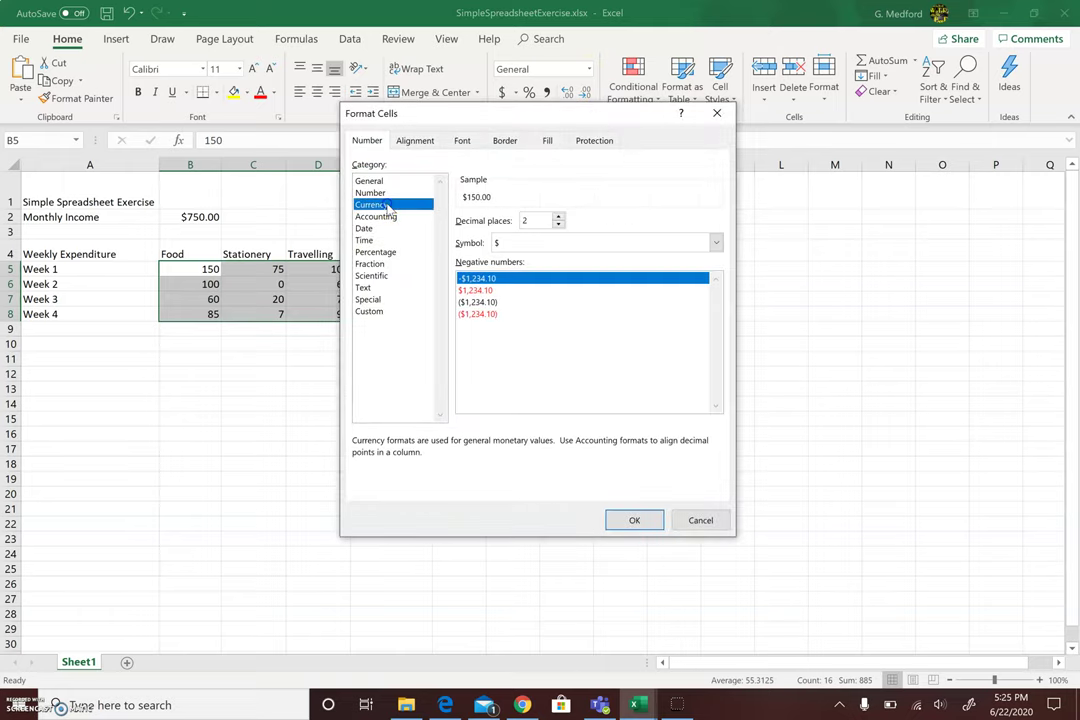
click(636, 521)
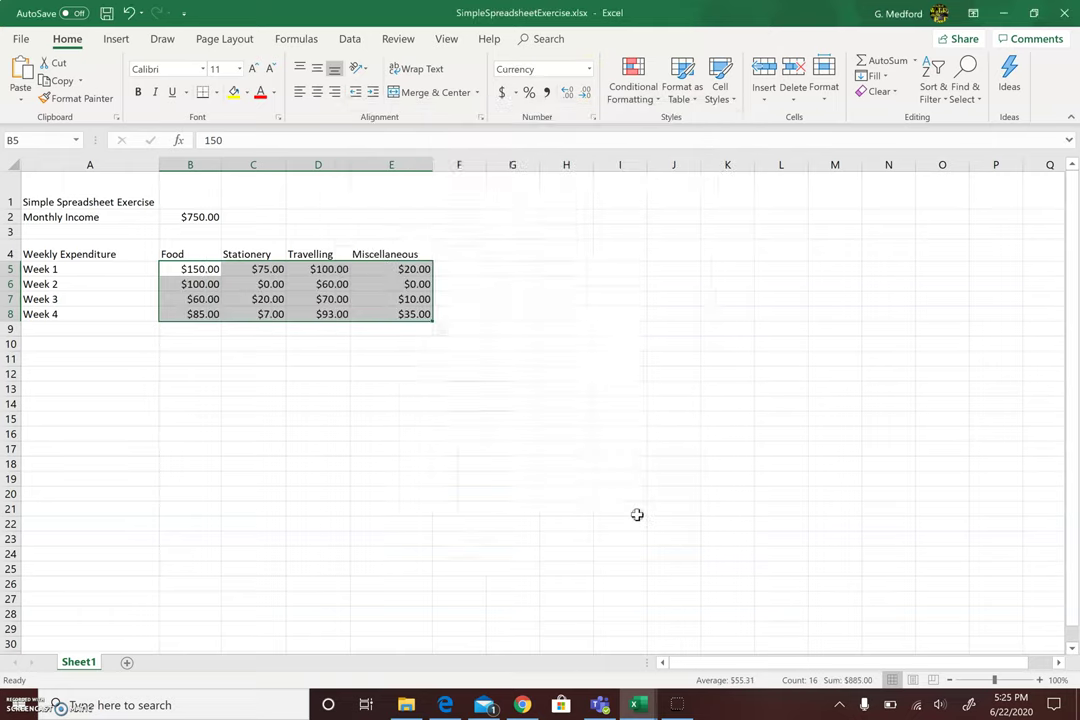
Step: Check the currency-formatted Food amounts in B5:B8 and the first Stationery amounts in C5:C6
click(184, 271)
click(177, 283)
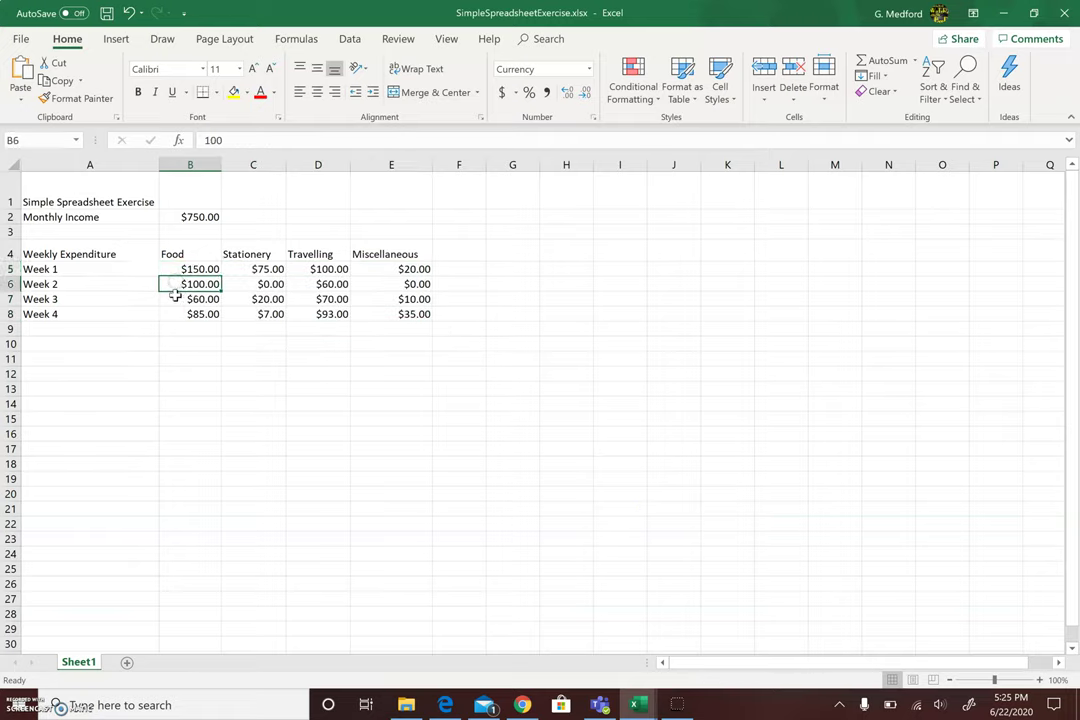
click(172, 297)
click(176, 314)
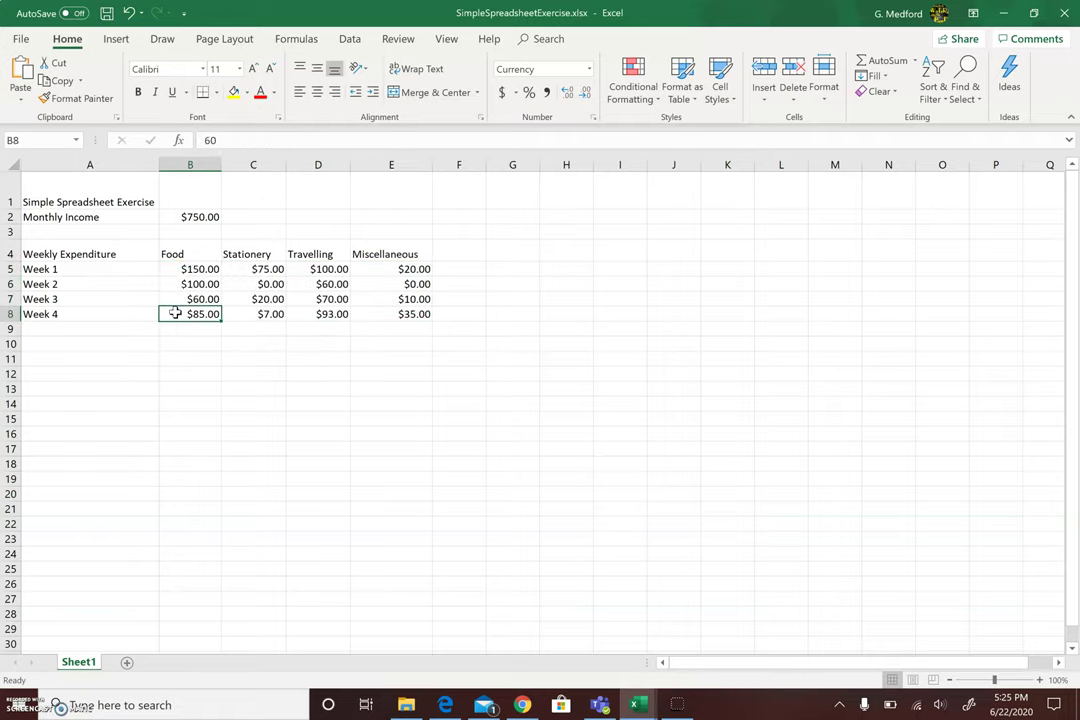
click(249, 271)
click(247, 284)
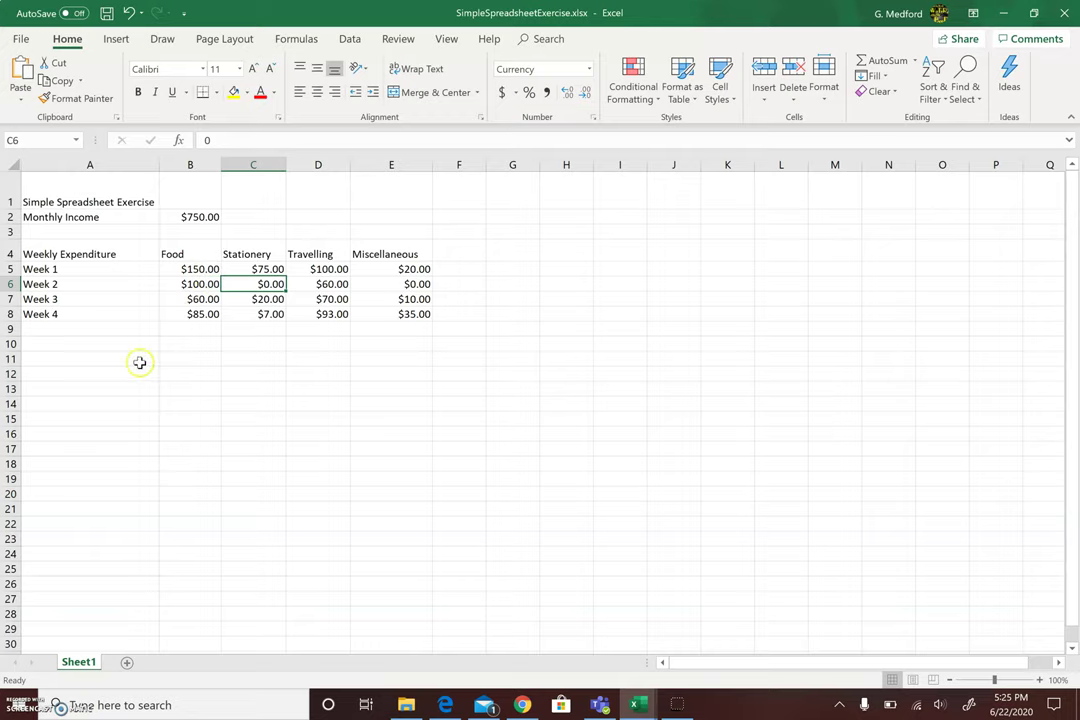
key(alt+p)
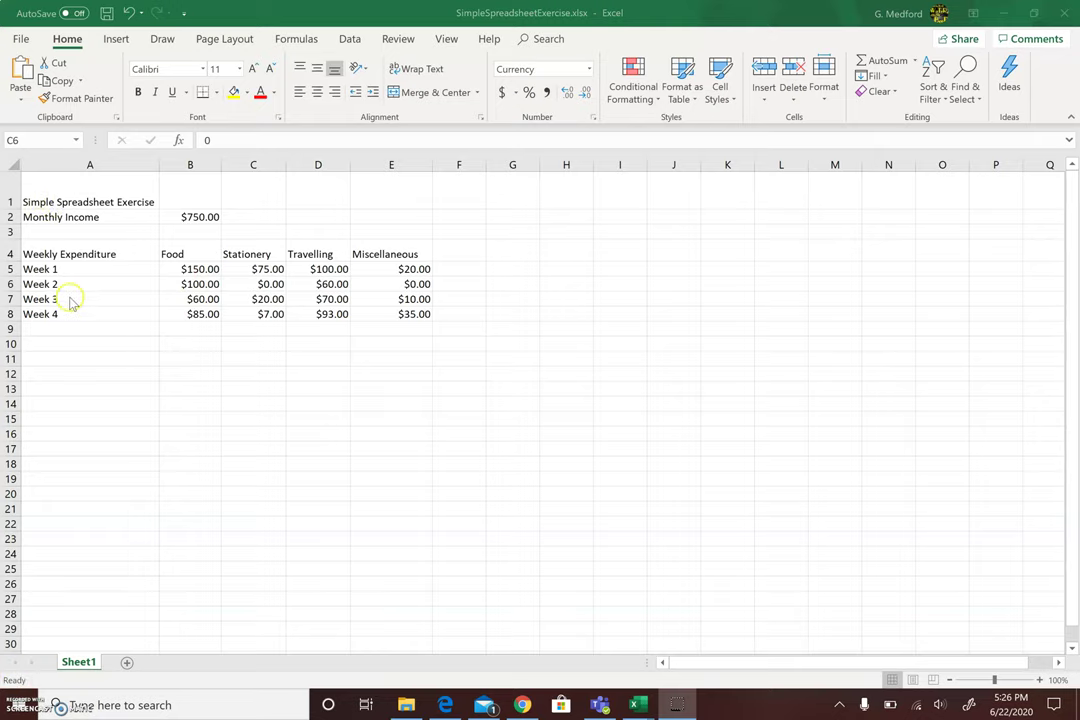
key(alt+p)
Step: Bold the Simple Spreadsheet Exercise title in A1 and widen column A slightly to fit it
click(63, 200)
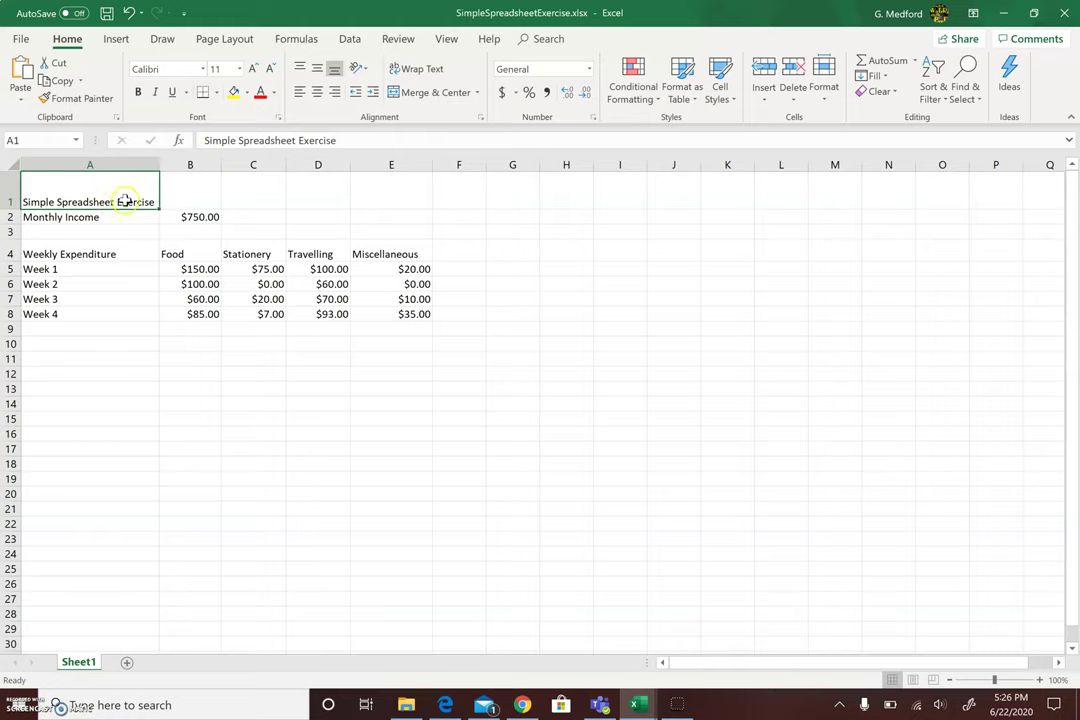
click(139, 92)
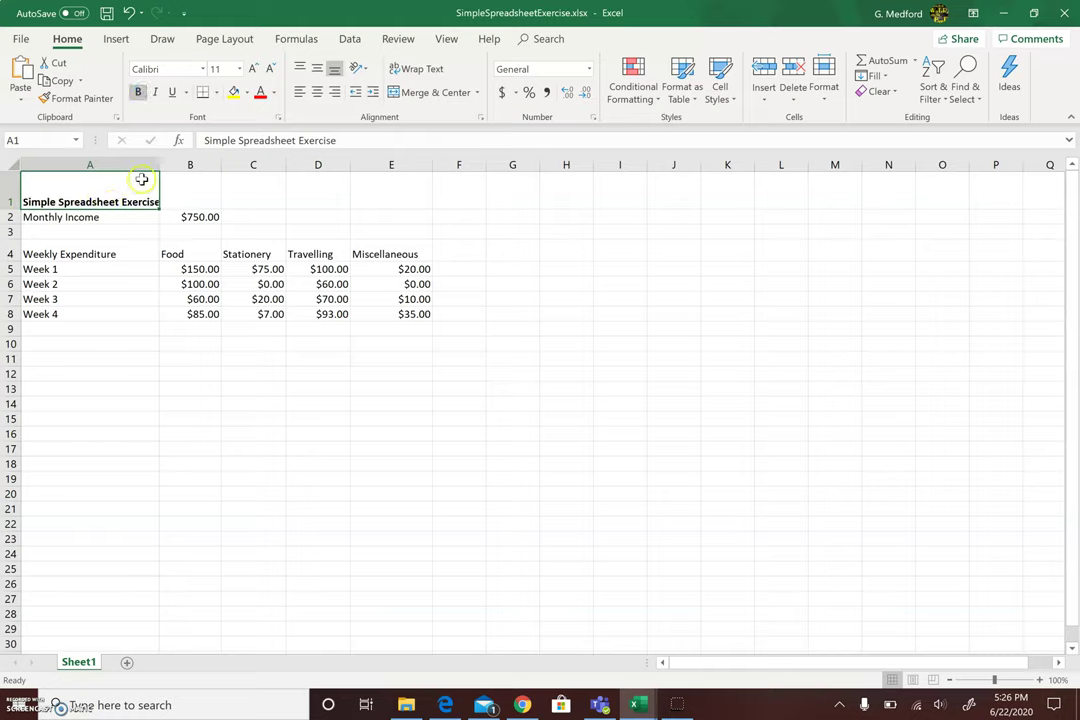
drag(157, 162, 168, 164)
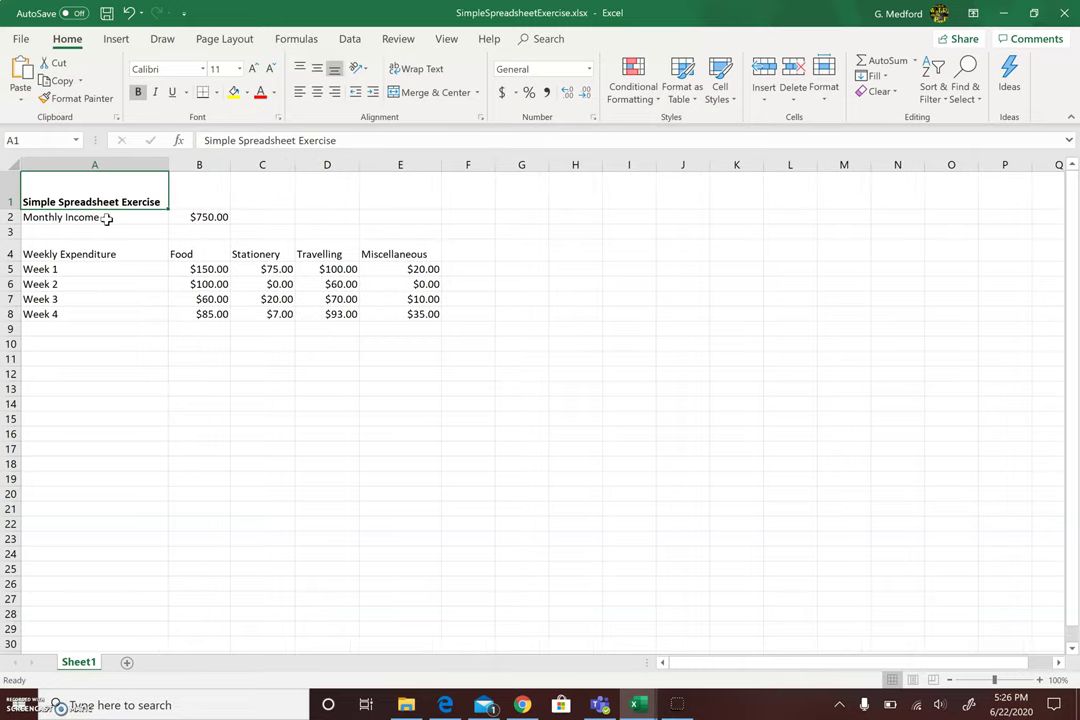
Step: Bold the Monthly Income label in A2 and the weekly expenditure headings in A4:E4
click(106, 218)
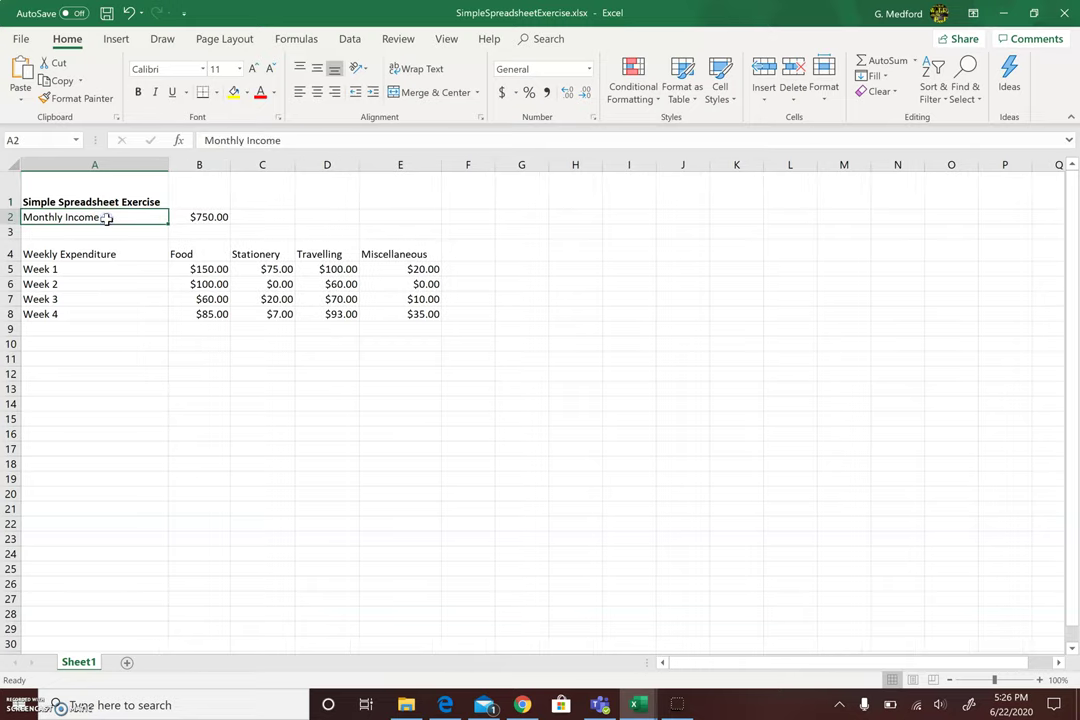
click(138, 92)
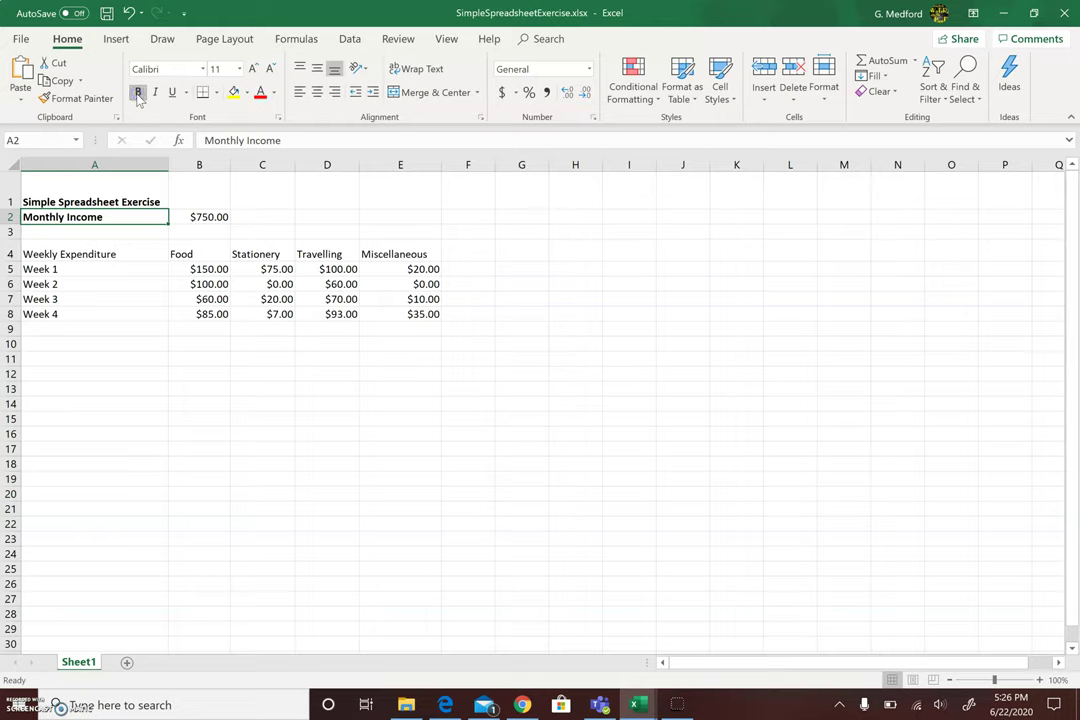
click(71, 252)
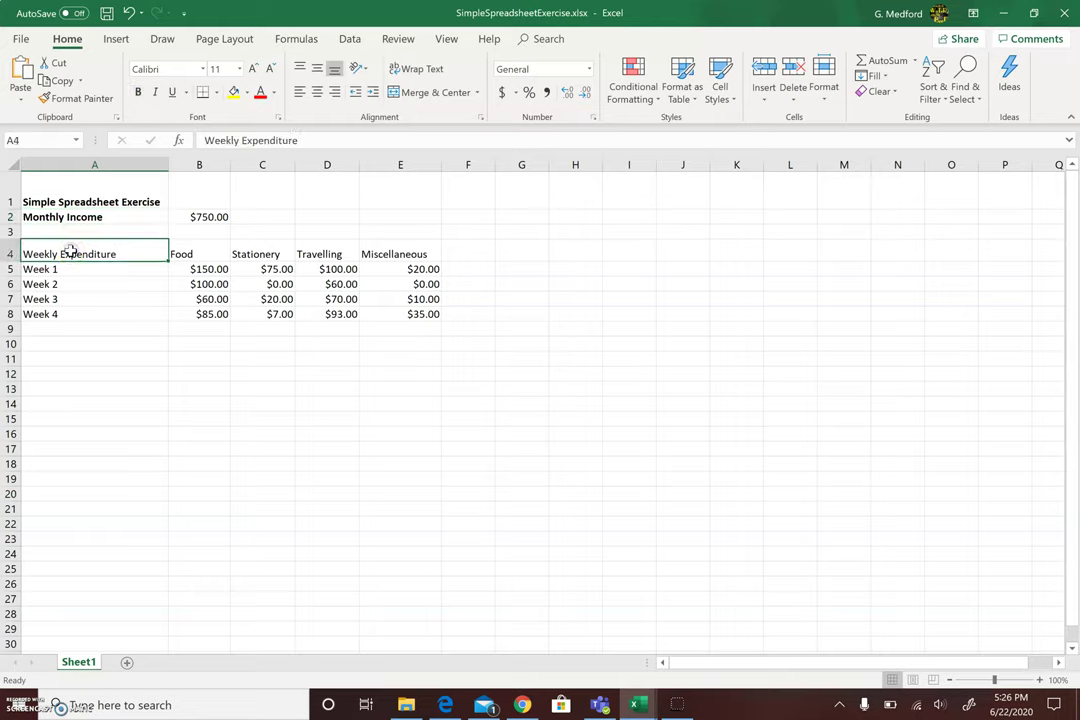
drag(73, 253, 378, 254)
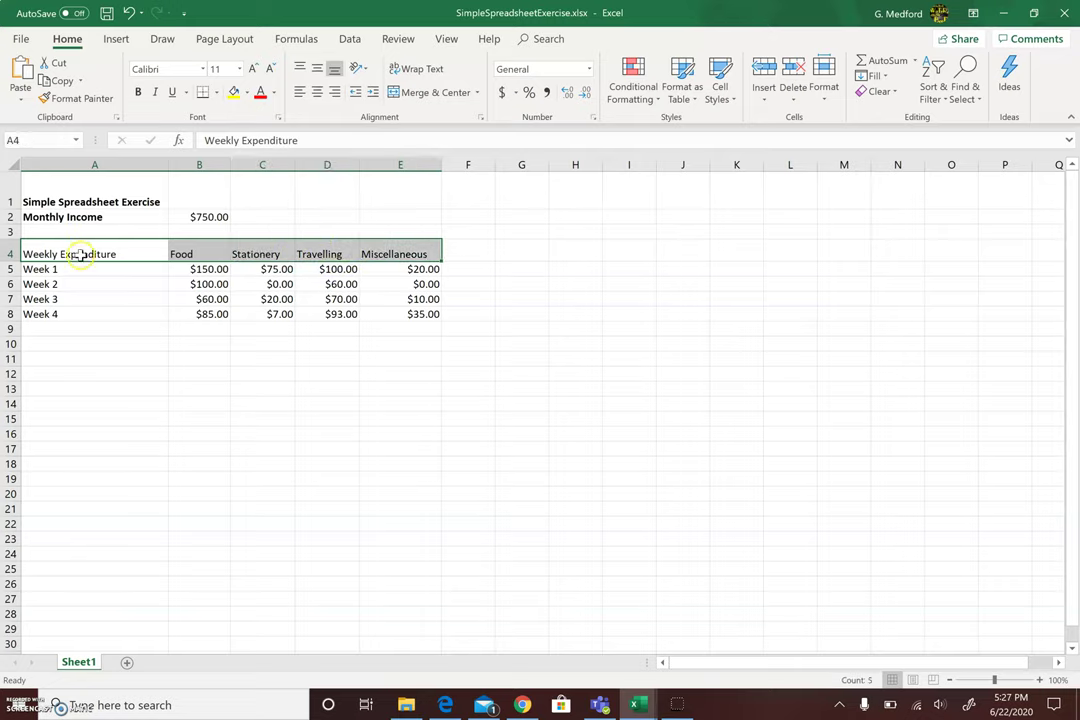
click(139, 92)
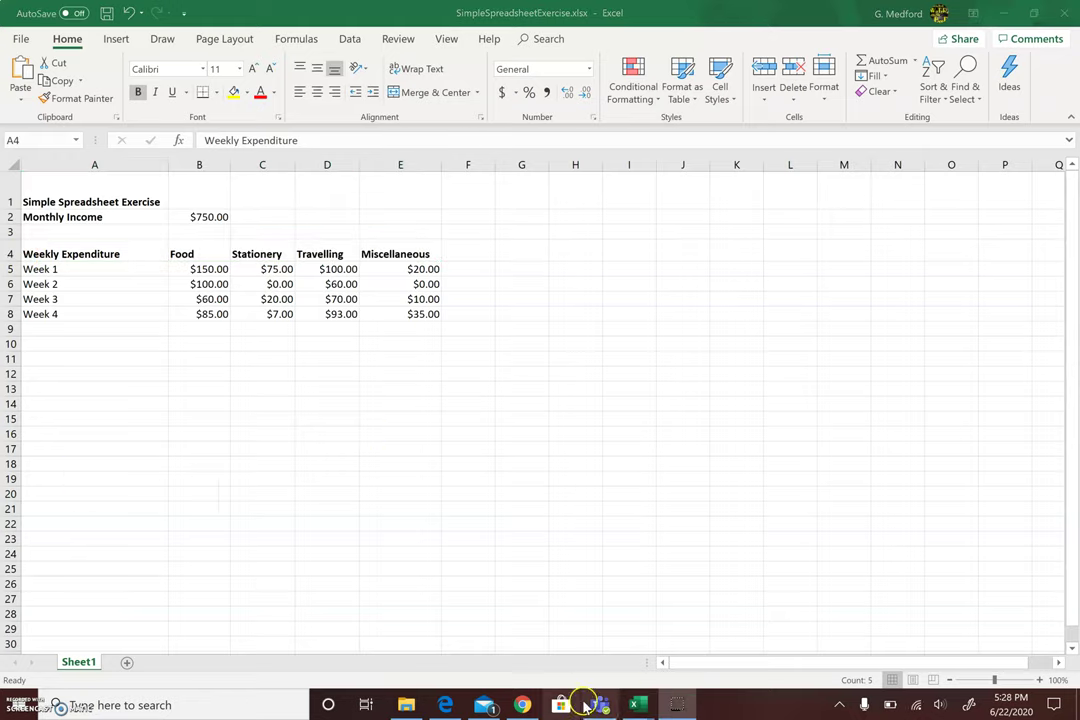
Step: Switch to Edge to review the Spreadsheet Handout's notes and Common Functions table, and return to the SimpleSpreadsheetExercise workbook in Excel
click(450, 706)
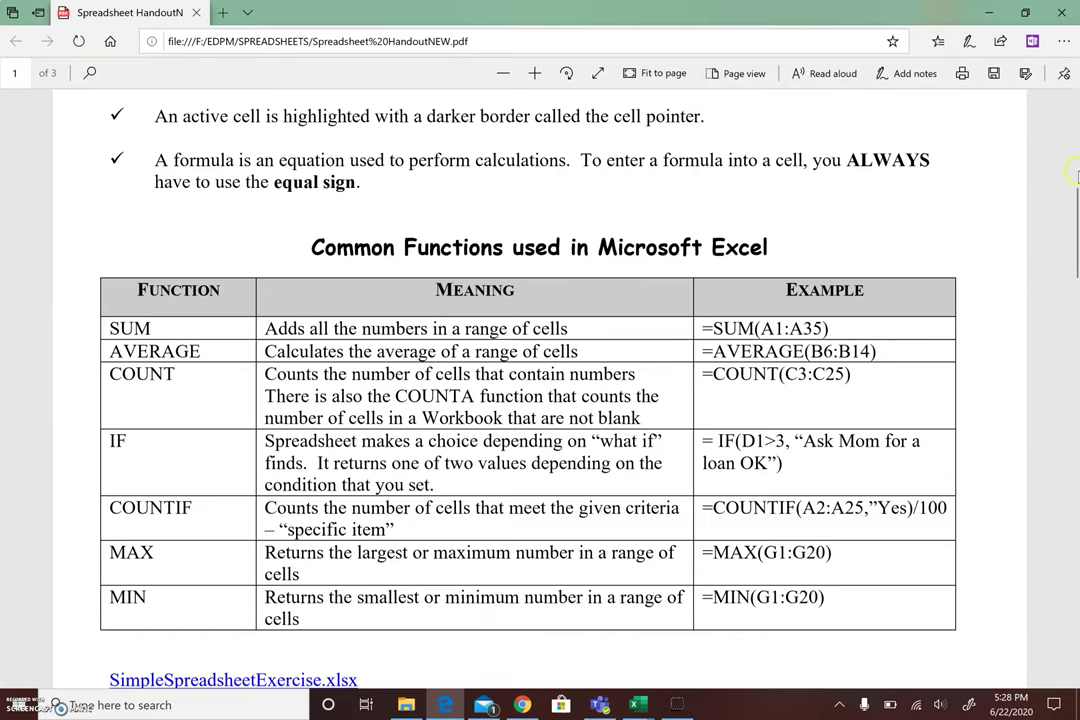
click(1070, 130)
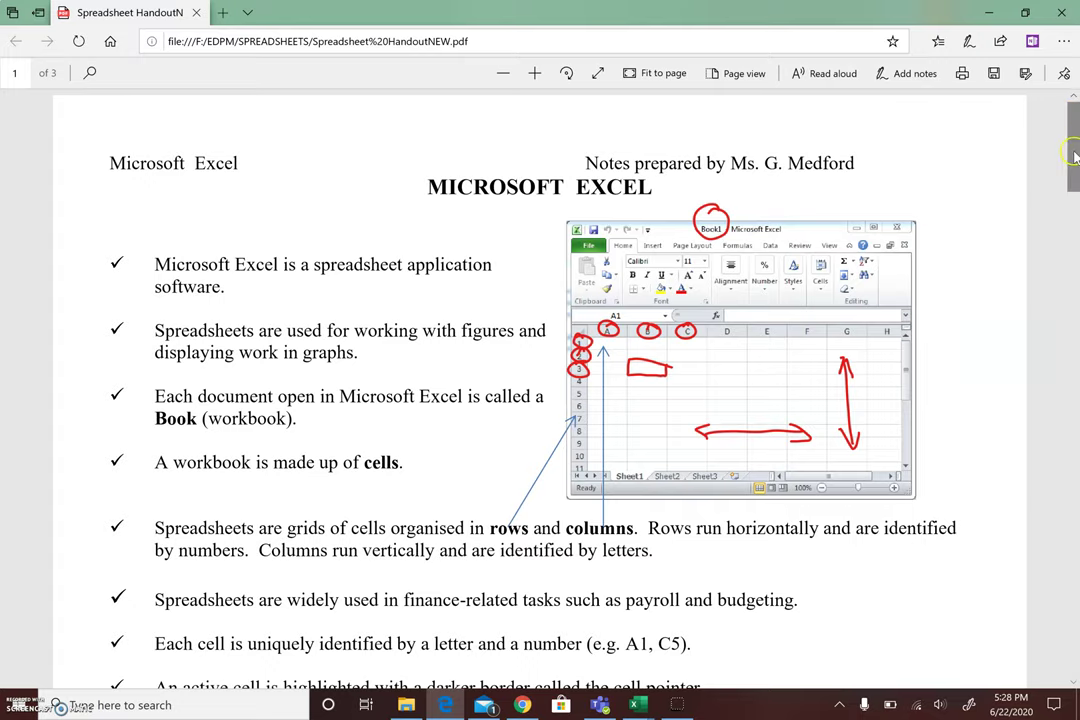
drag(1074, 155, 1073, 243)
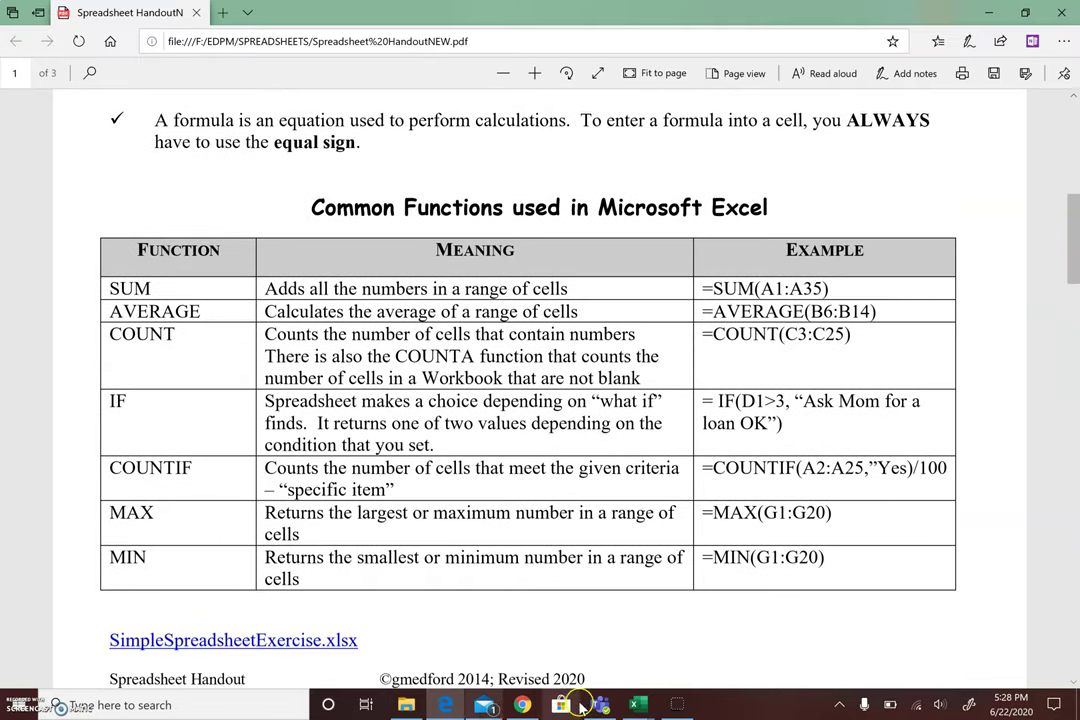
mouse_move(637, 705)
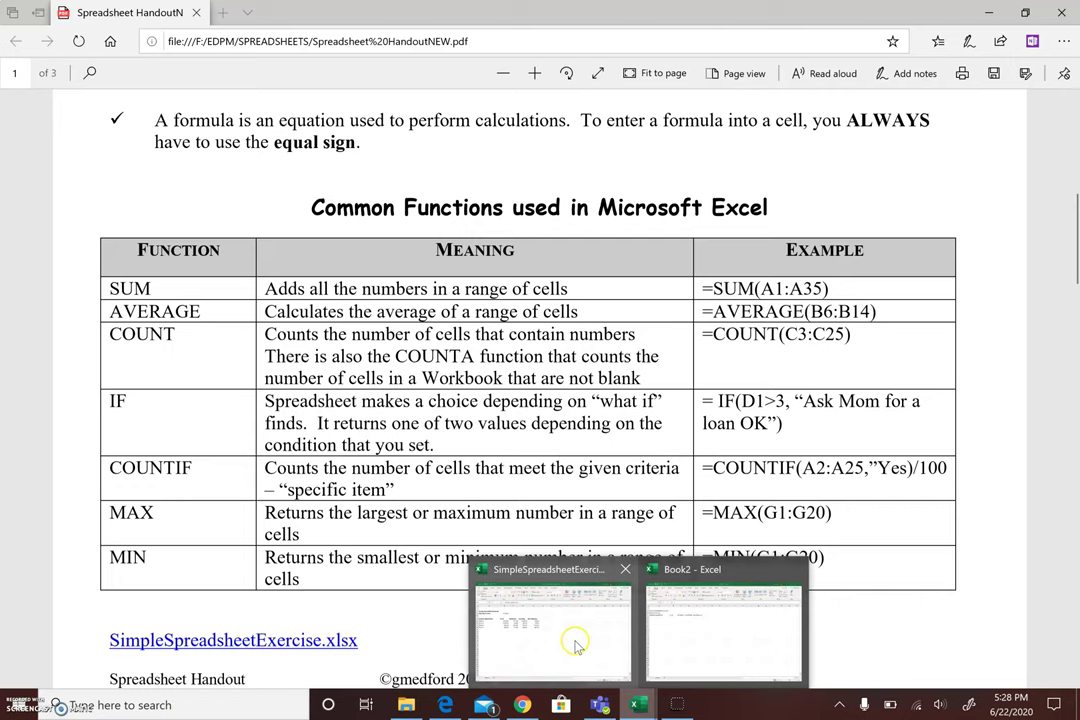
click(577, 645)
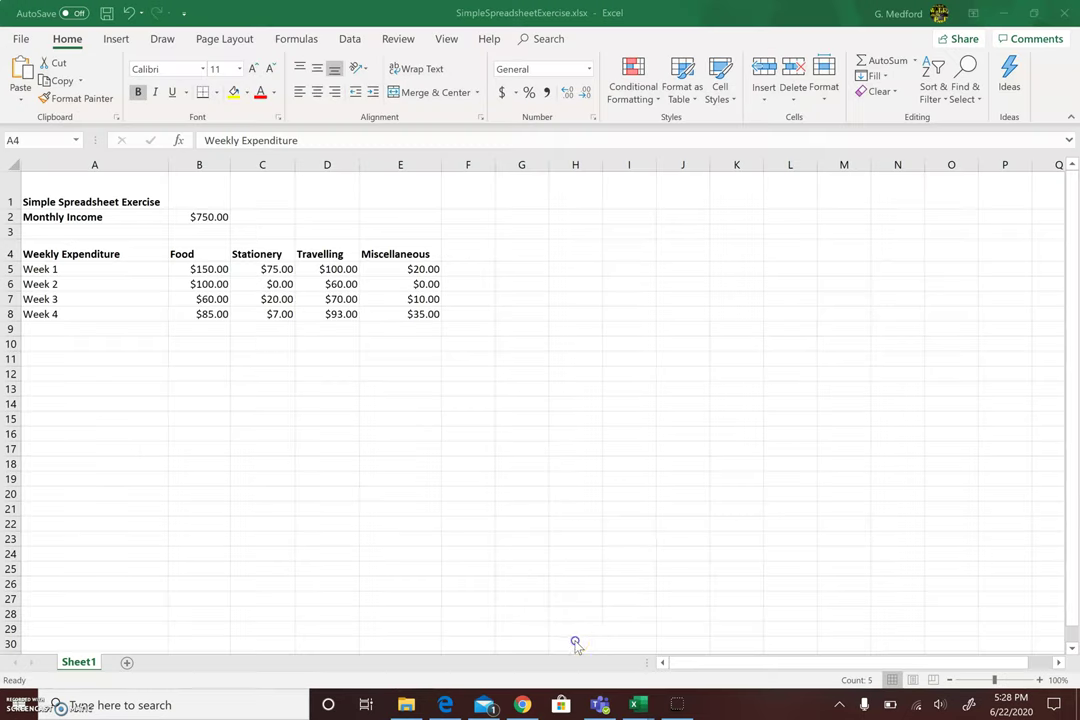
Step: Select cell A10 beneath the weekly expenditure table
click(41, 343)
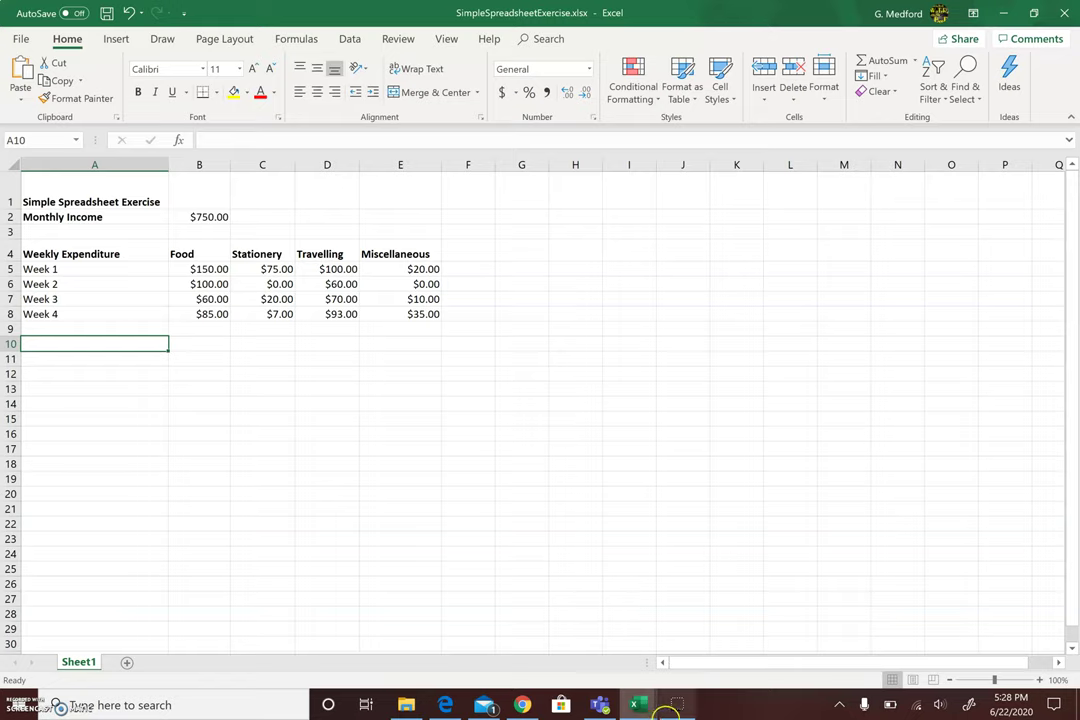
click(673, 706)
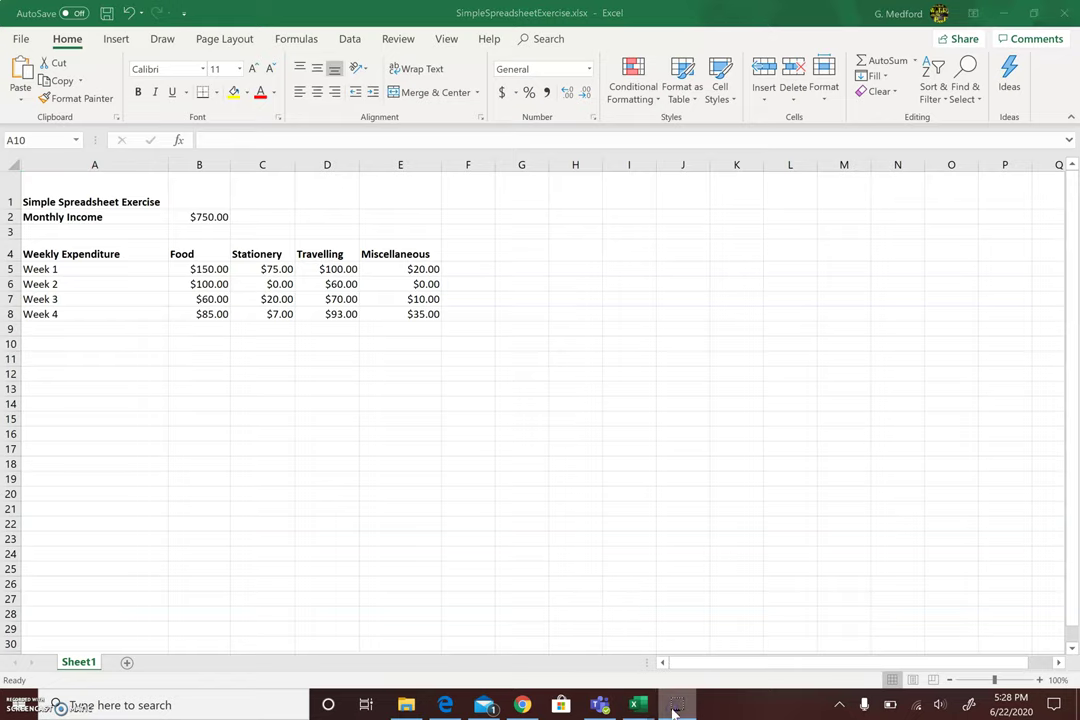